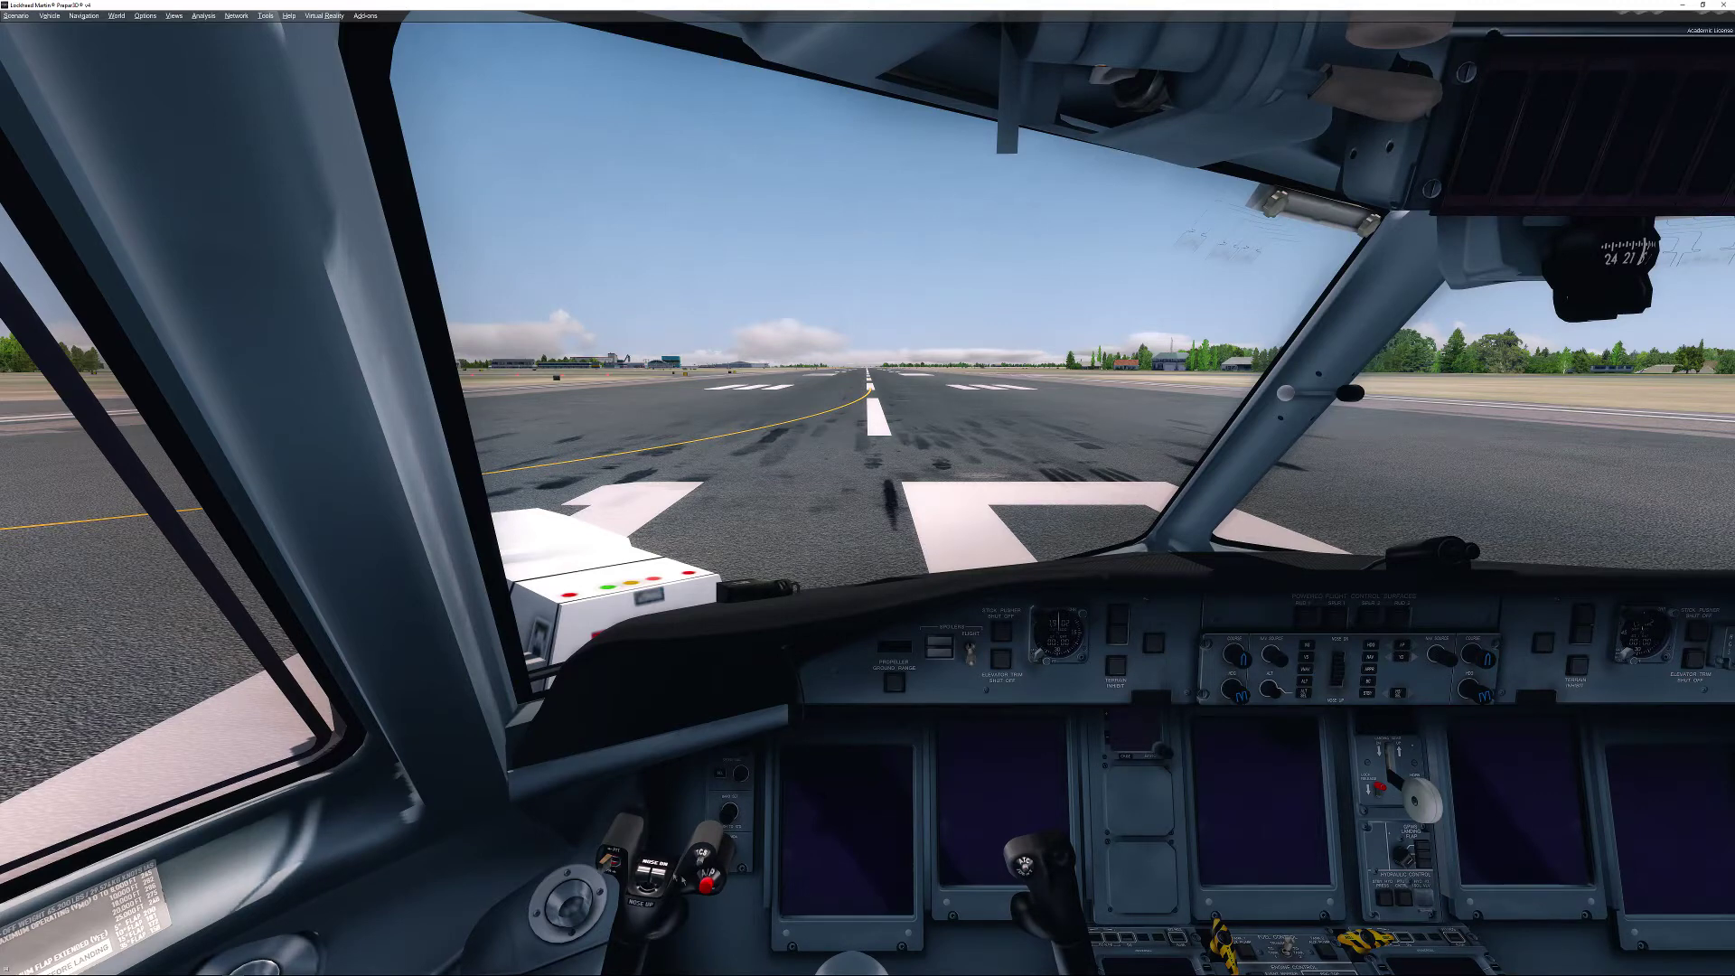
Bring up the labnol.org Always on Top article in Chrome and scroll through it.
{"action": "left_click", "coordinate": [211, 966]}
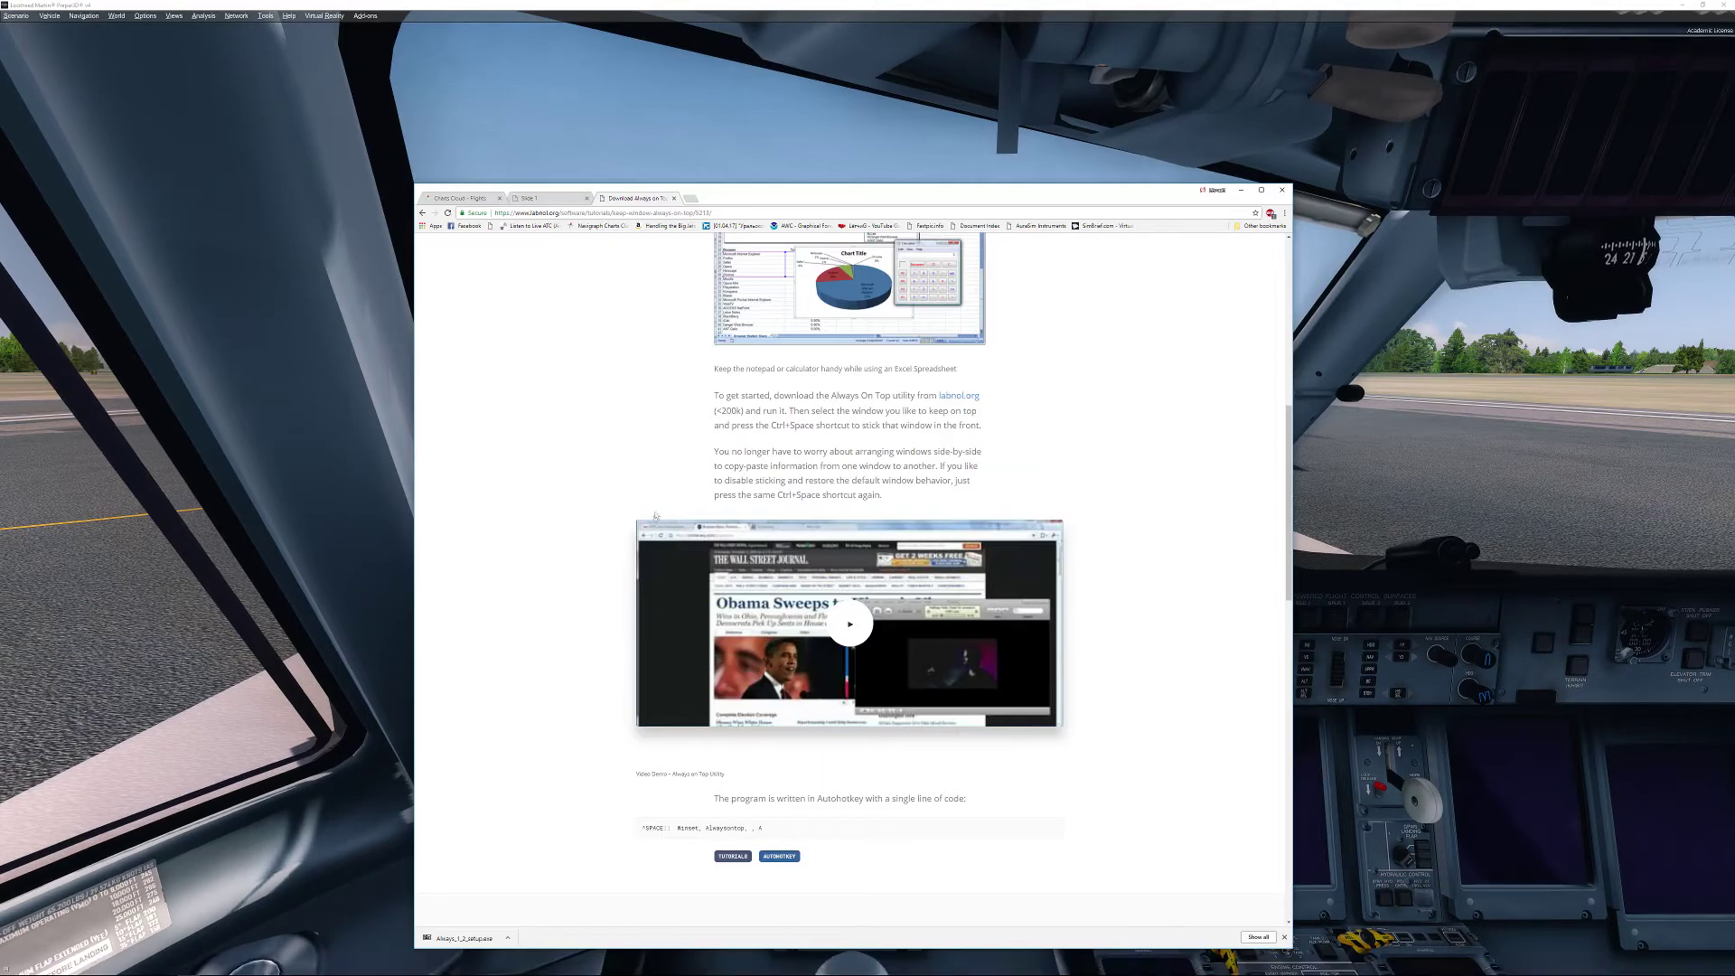
{"action": "scroll", "coordinate": [655, 515], "scroll_direction": "up", "scroll_amount": 4}
{"action": "scroll", "coordinate": [655, 515], "scroll_direction": "up", "scroll_amount": 2}
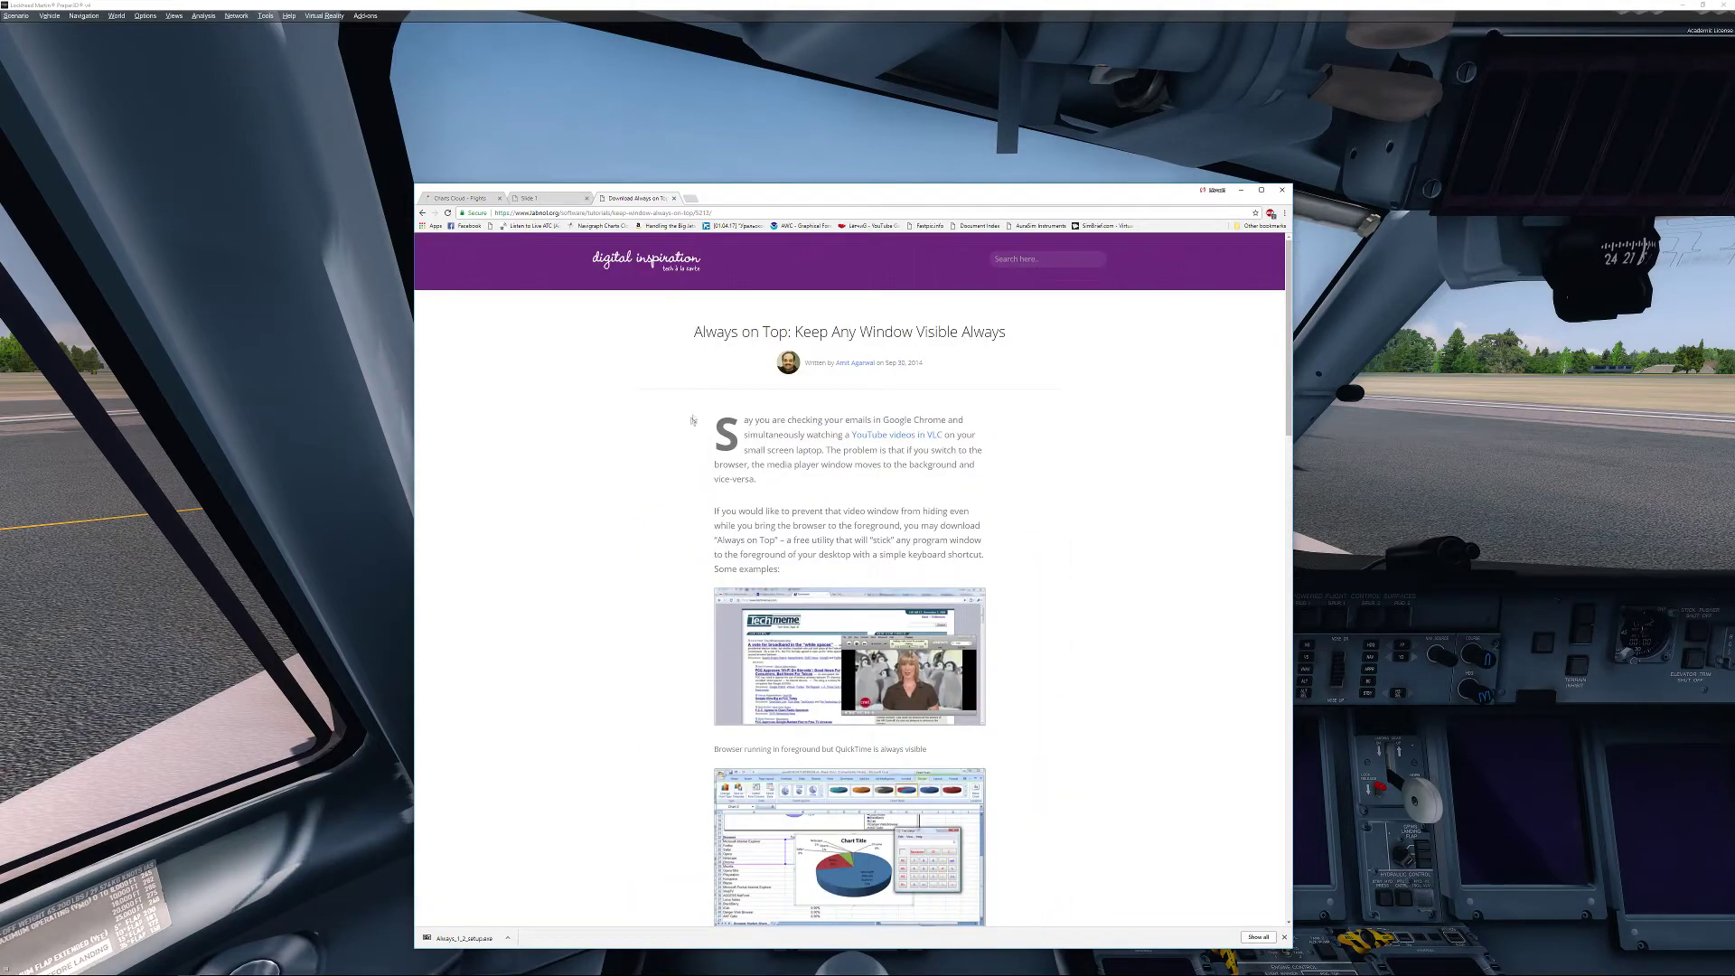
{"action": "scroll", "coordinate": [659, 556], "scroll_direction": "down", "scroll_amount": 3}
{"action": "scroll", "coordinate": [660, 555], "scroll_direction": "down", "scroll_amount": 2}
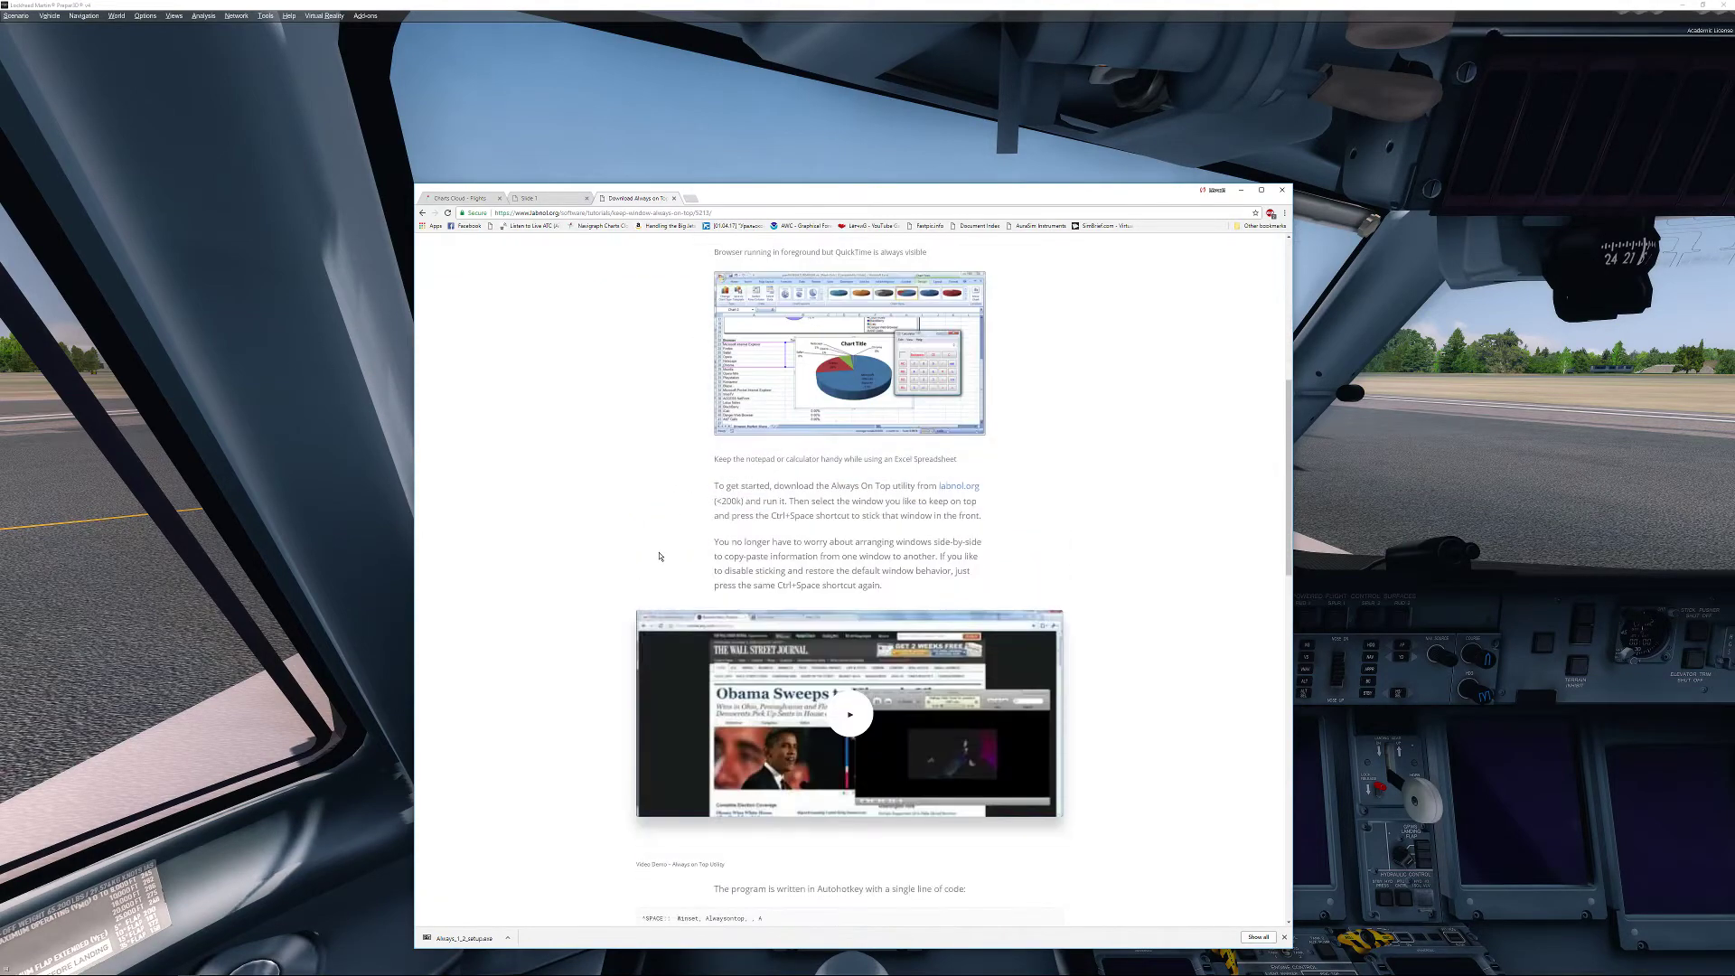
{"action": "scroll", "coordinate": [659, 556], "scroll_direction": "down", "scroll_amount": 2}
{"action": "scroll", "coordinate": [658, 542], "scroll_direction": "up", "scroll_amount": 3}
{"action": "scroll", "coordinate": [655, 506], "scroll_direction": "up", "scroll_amount": 4}
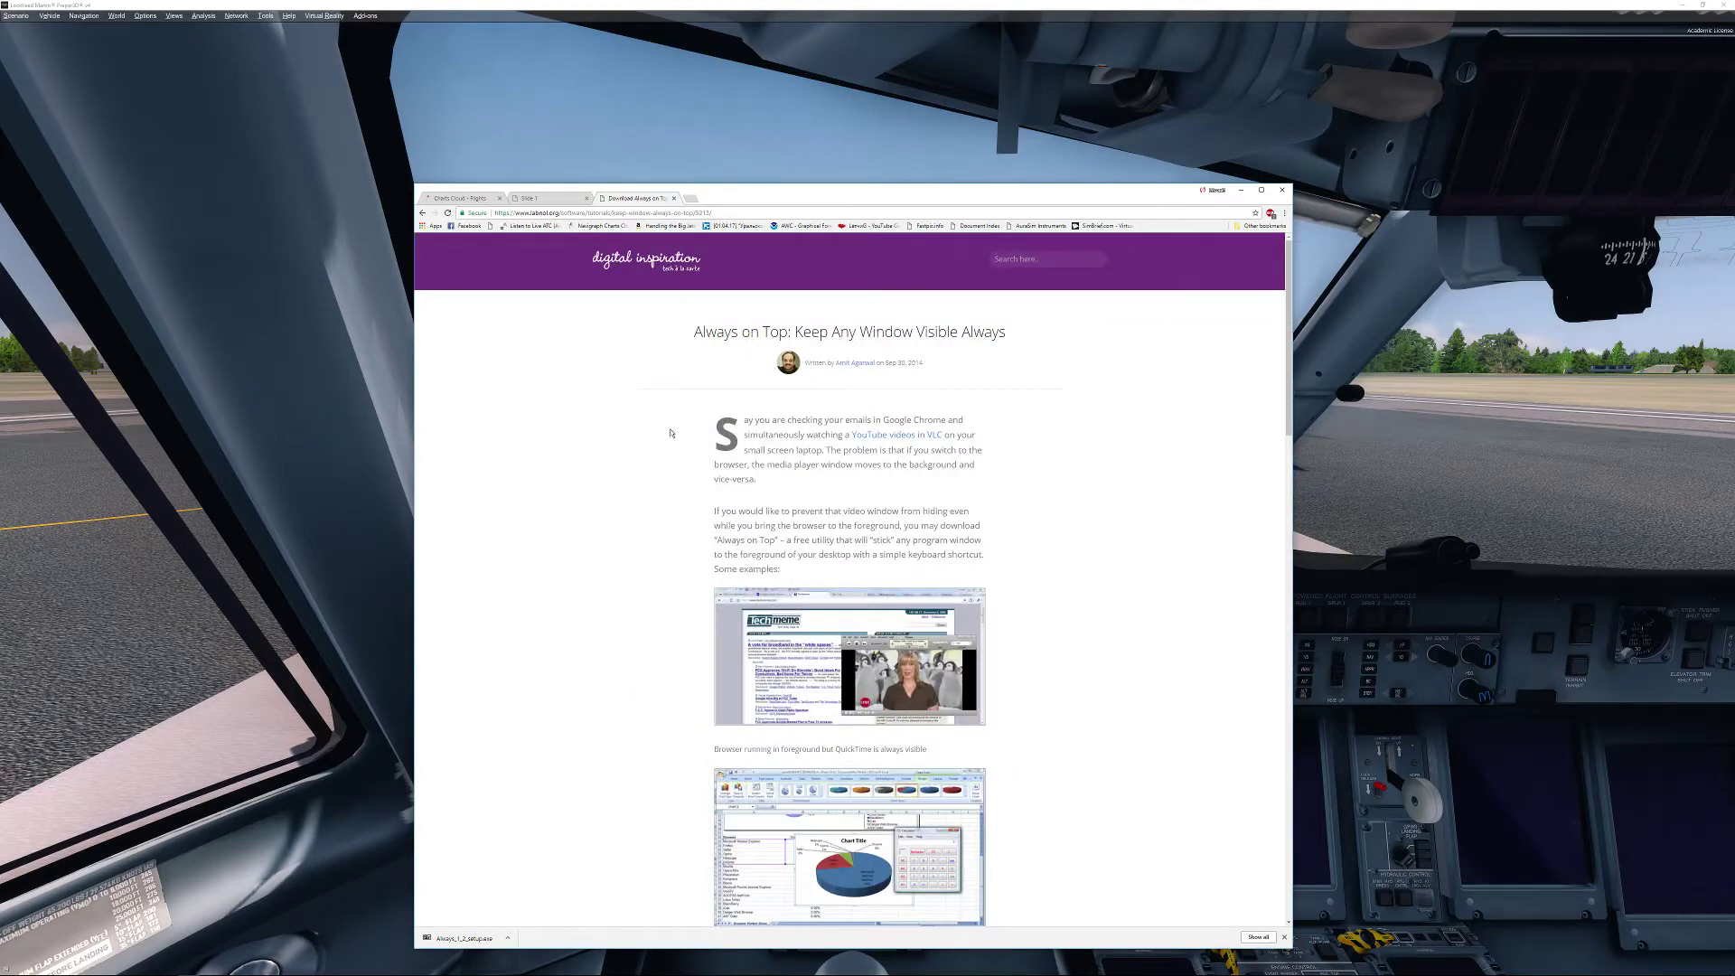
Download the Always On Top zip from the labnol.org link and open it in WinRAR.
{"action": "scroll", "coordinate": [787, 556], "scroll_direction": "down", "scroll_amount": 3}
{"action": "scroll", "coordinate": [868, 524], "scroll_direction": "down", "scroll_amount": 2}
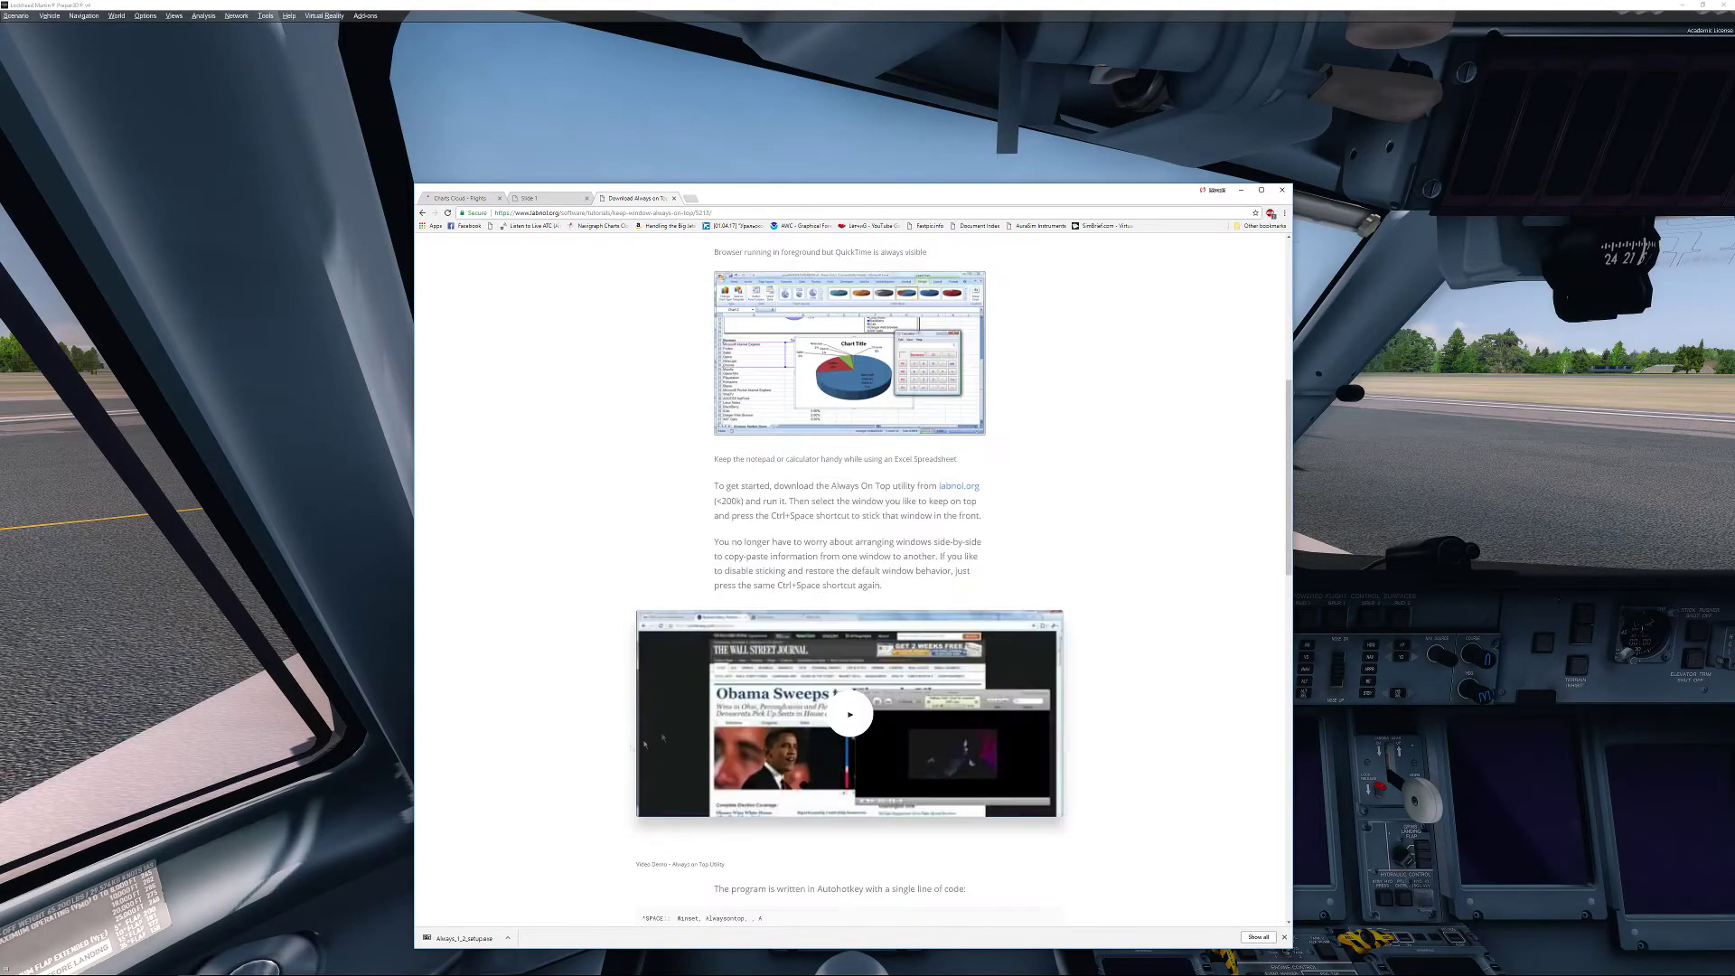
{"action": "left_click", "coordinate": [959, 486]}
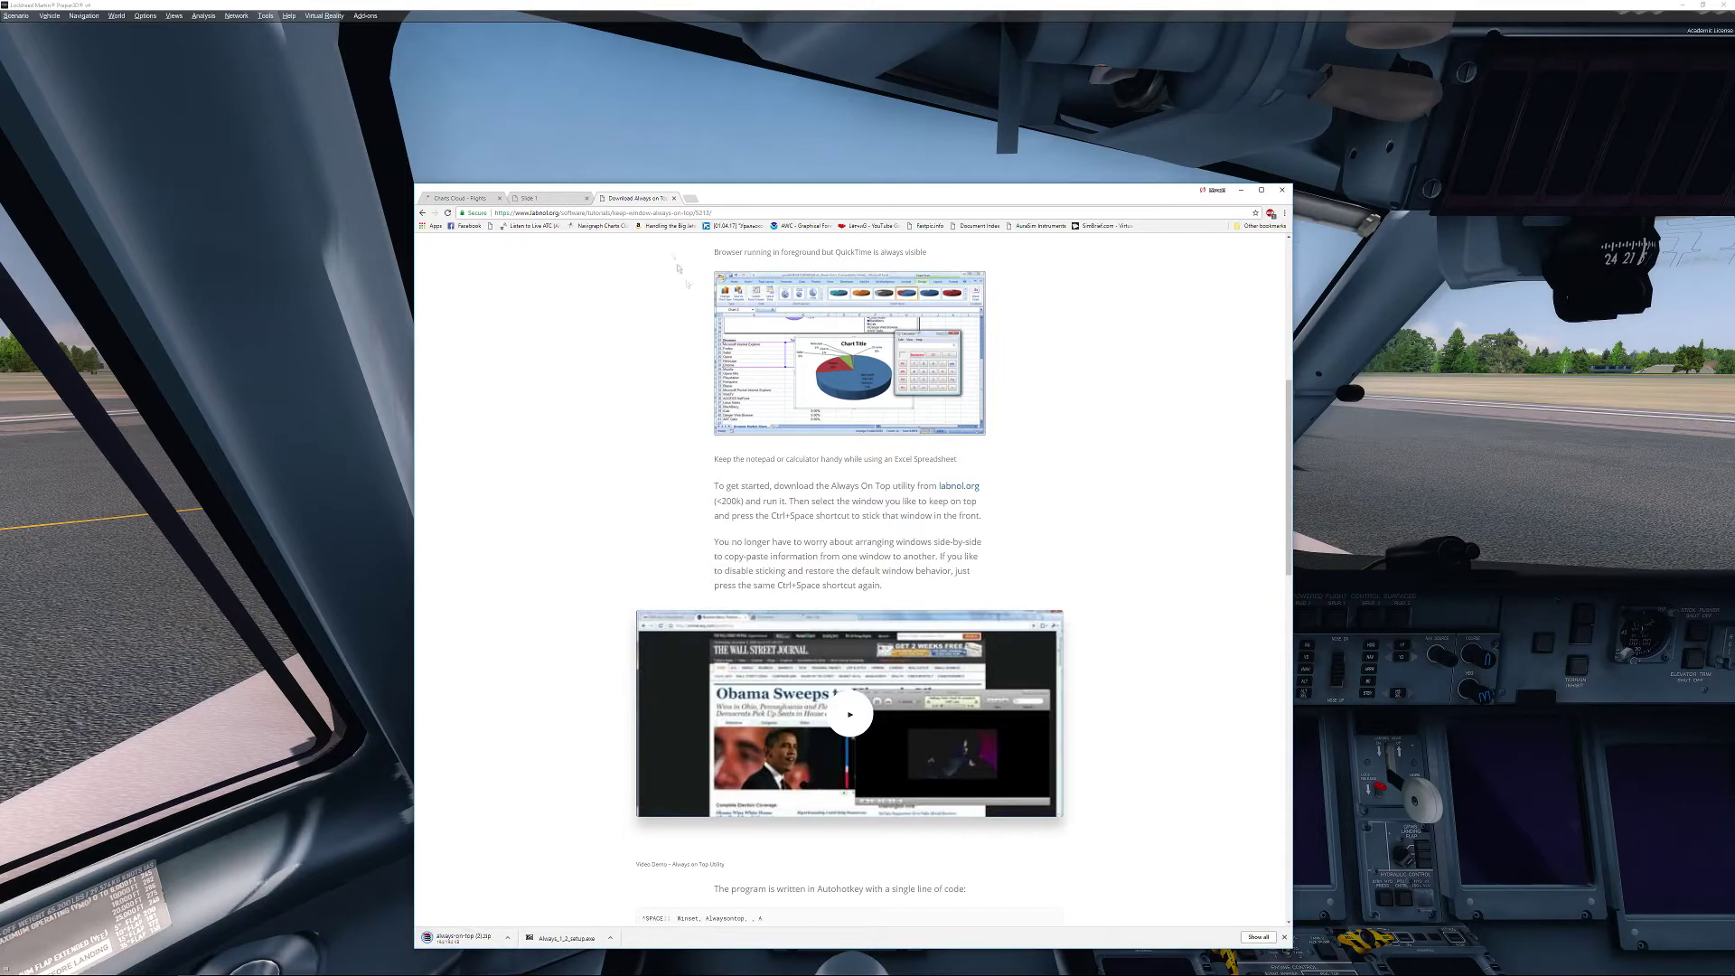
{"action": "left_click", "coordinate": [461, 937]}
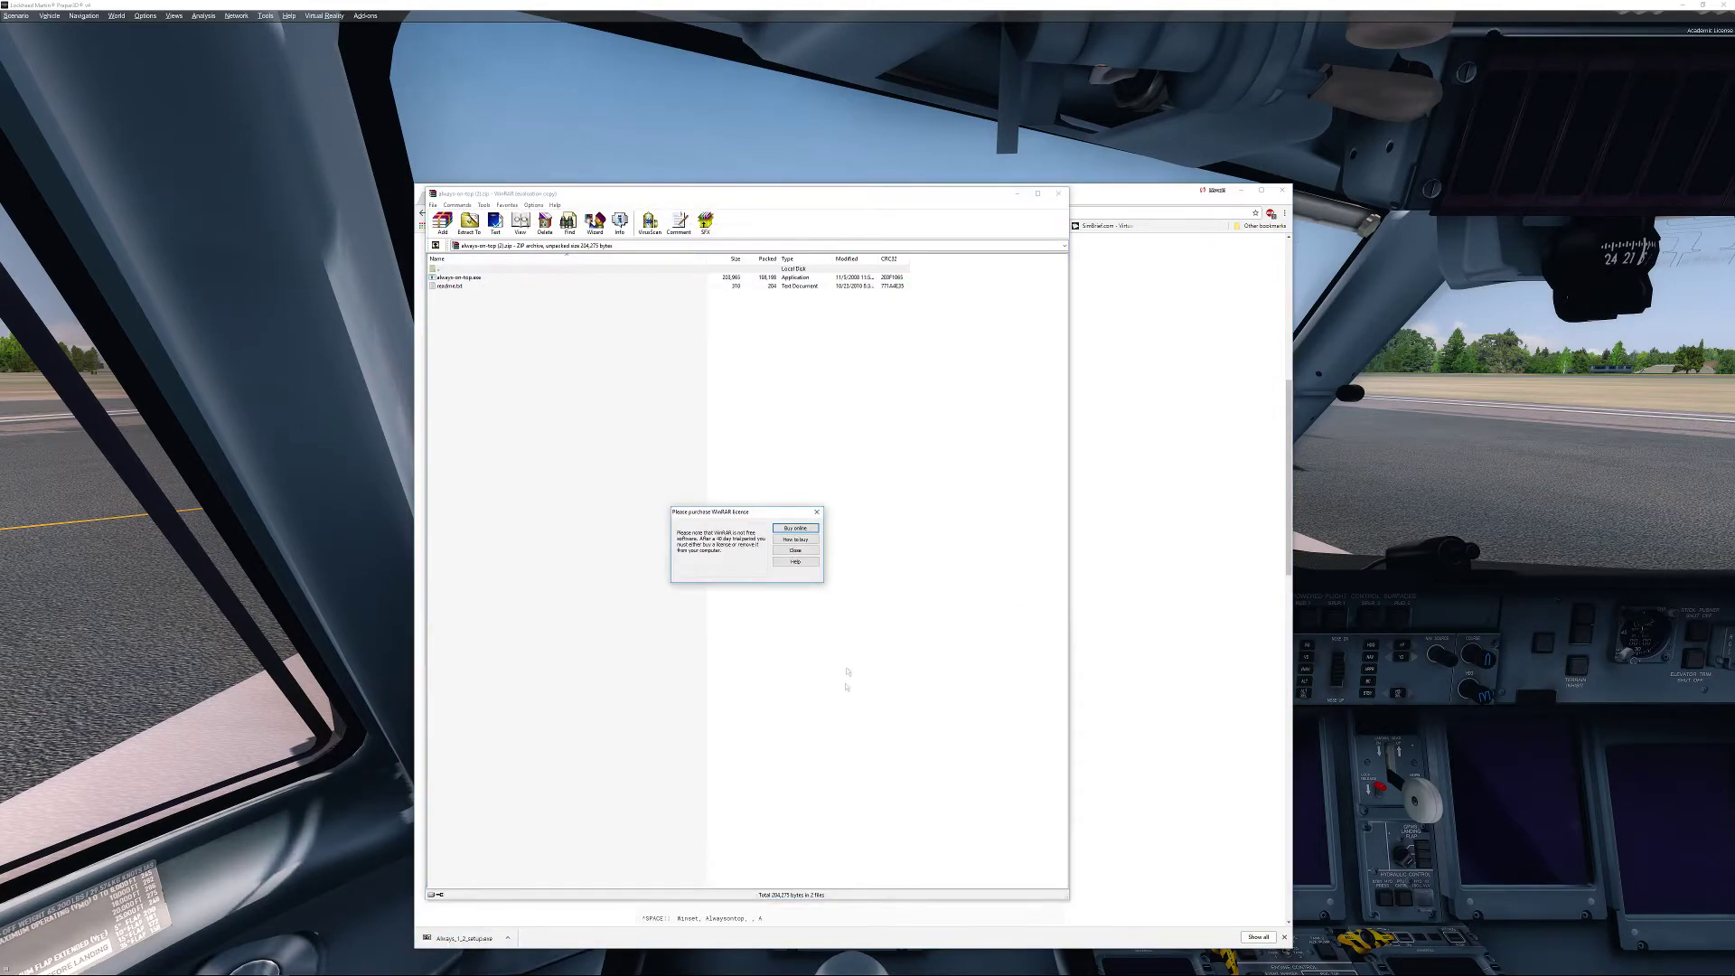
Dismiss WinRAR's licence reminder, confirm Always On Top runs in the tray, and maximize Prepar3D.
{"action": "left_click", "coordinate": [814, 510]}
{"action": "left_click_drag", "start_coordinate": [723, 193], "coordinate": [916, 233]}
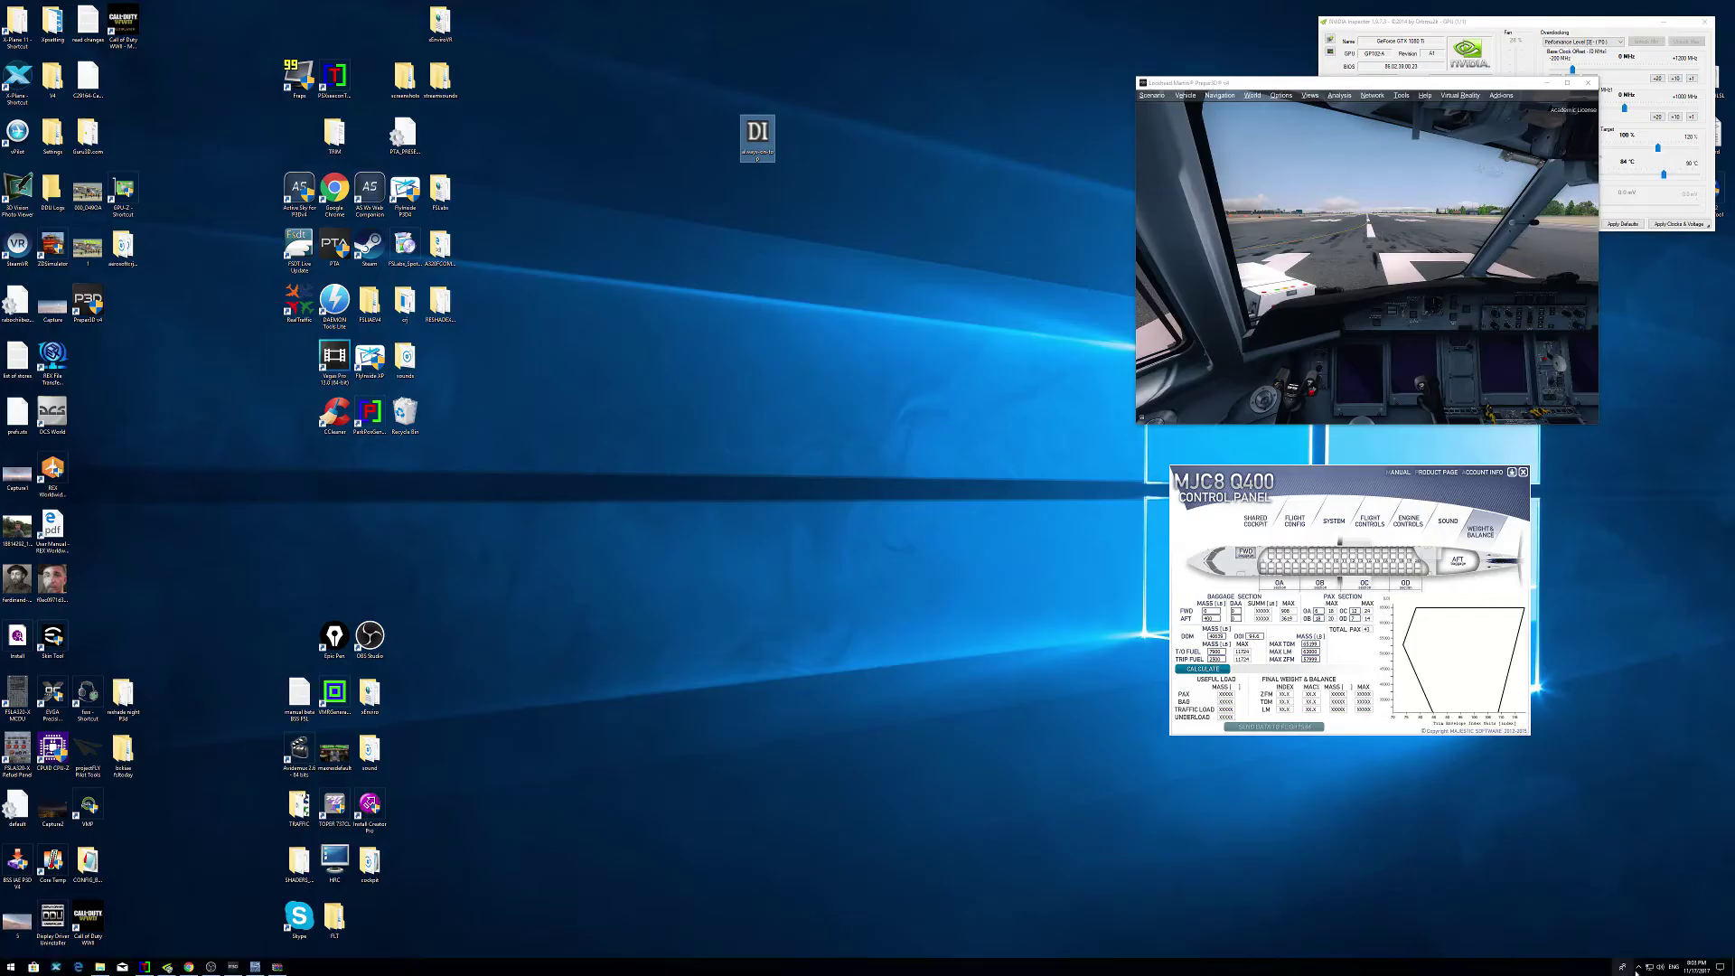
{"action": "left_click", "coordinate": [1637, 967]}
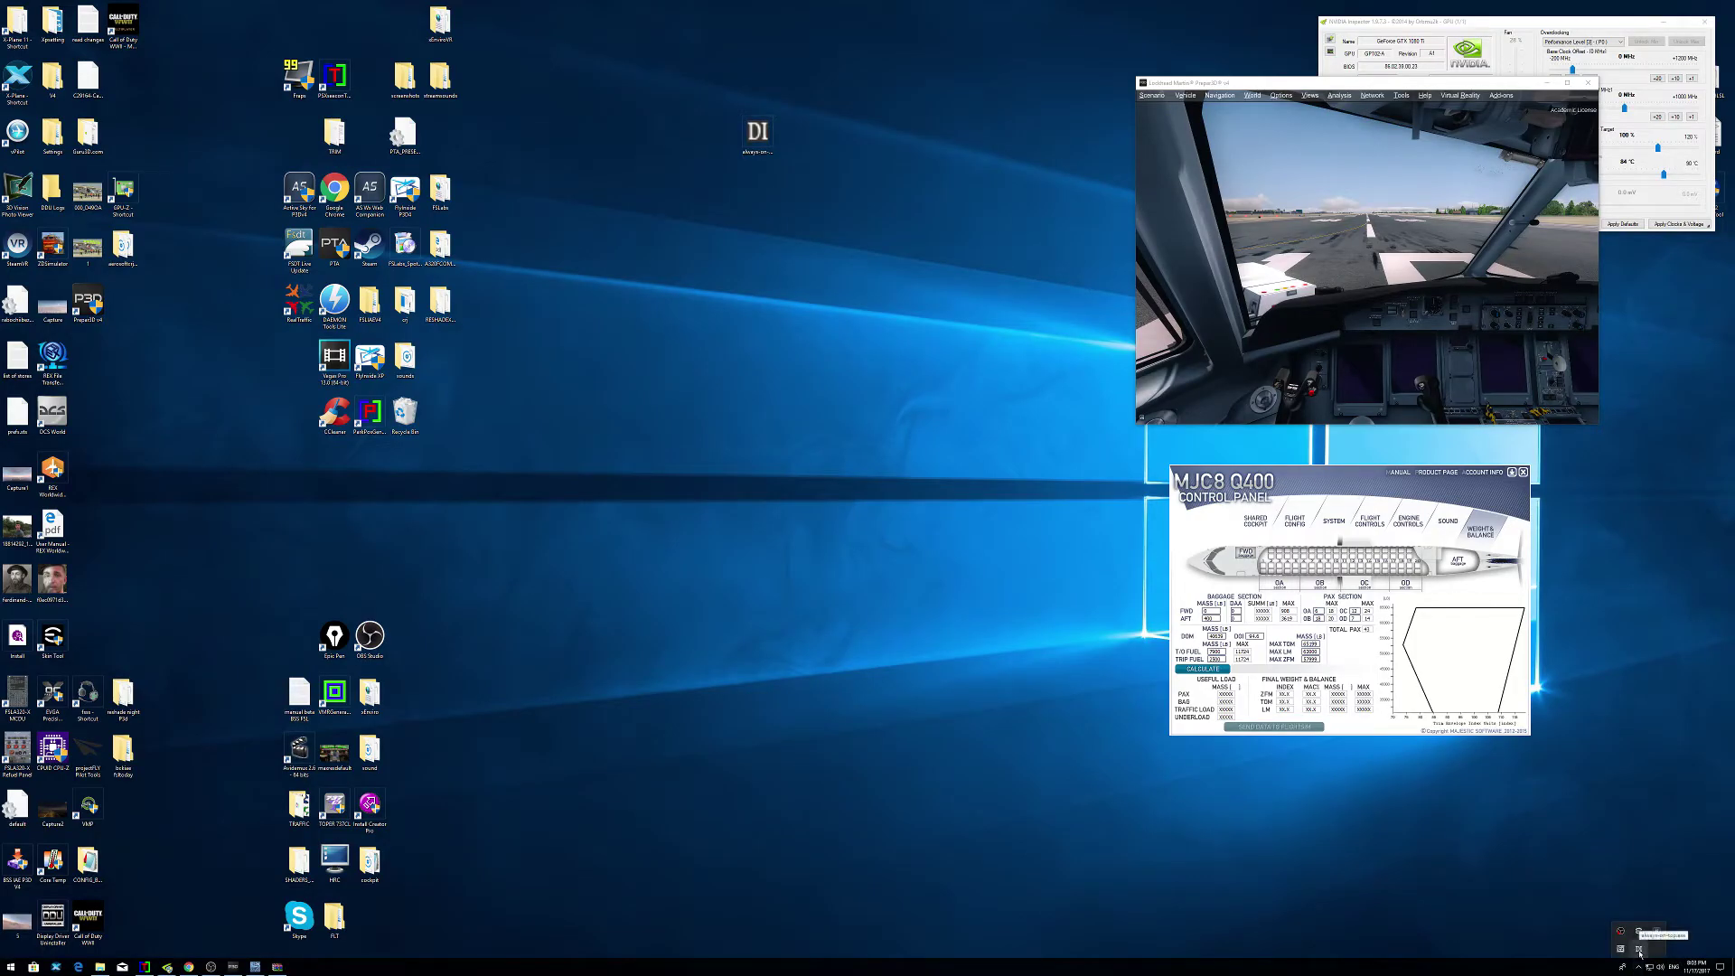
{"action": "left_click", "coordinate": [1567, 82]}
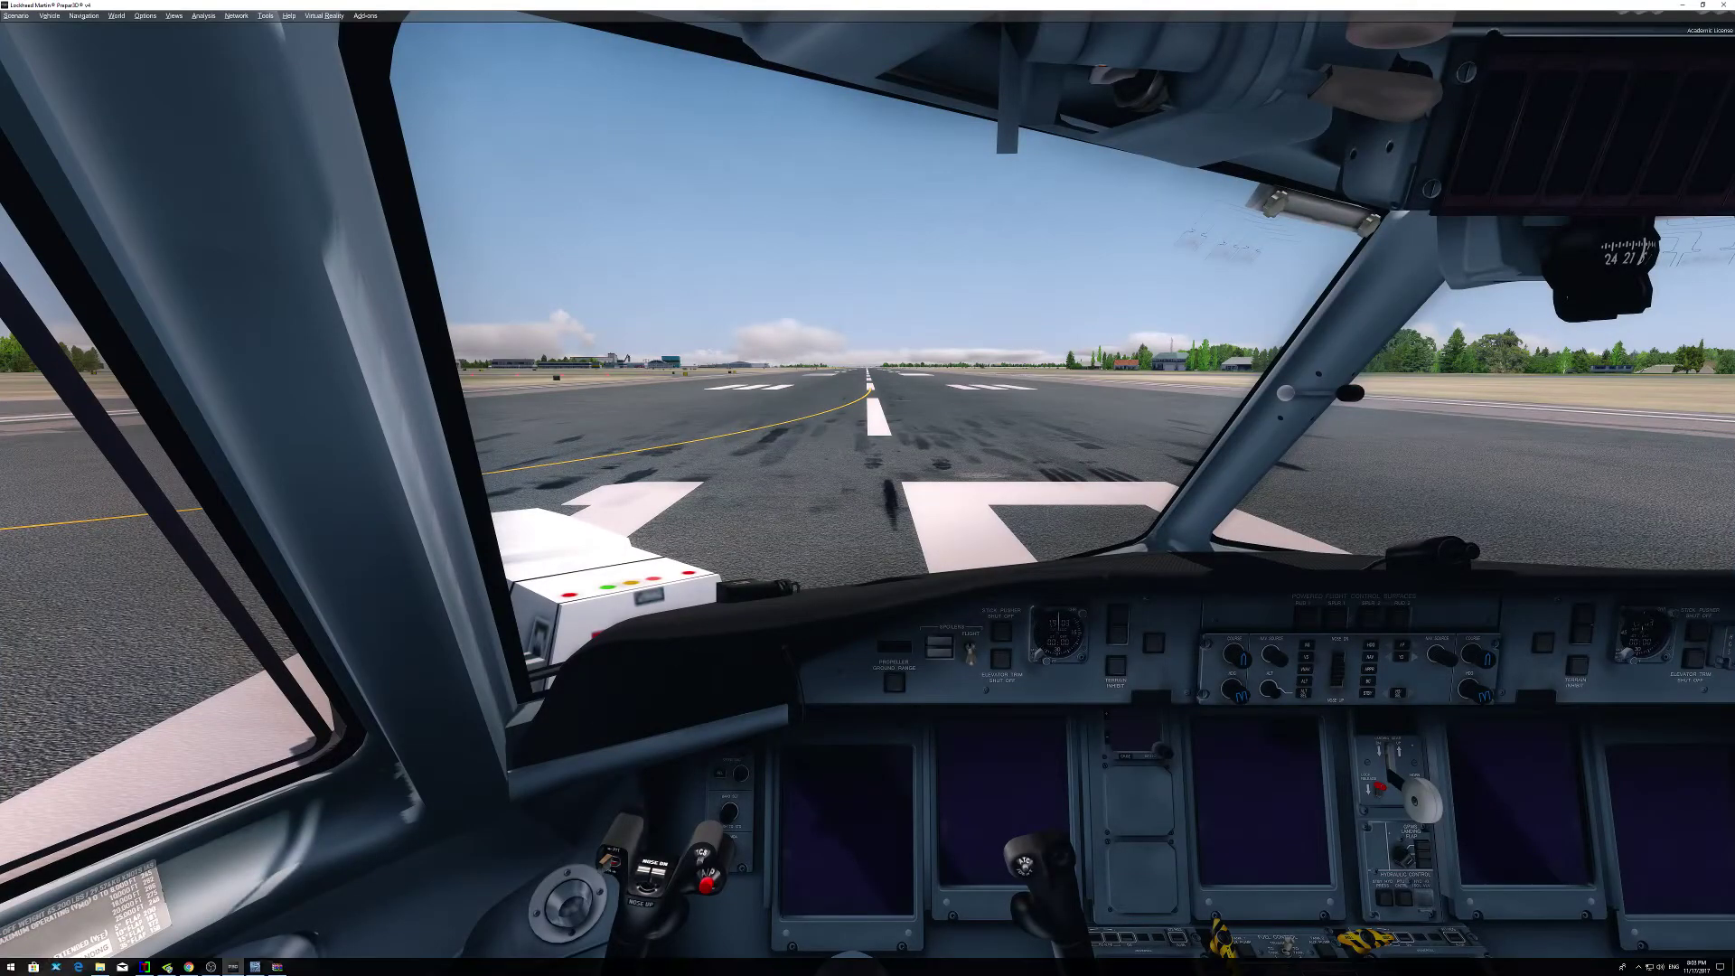
Bring Chrome's Navigraph Charts Cloud tab forward, narrowed and placed over the cockpit's left side.
{"action": "key", "text": "alt+Tab"}
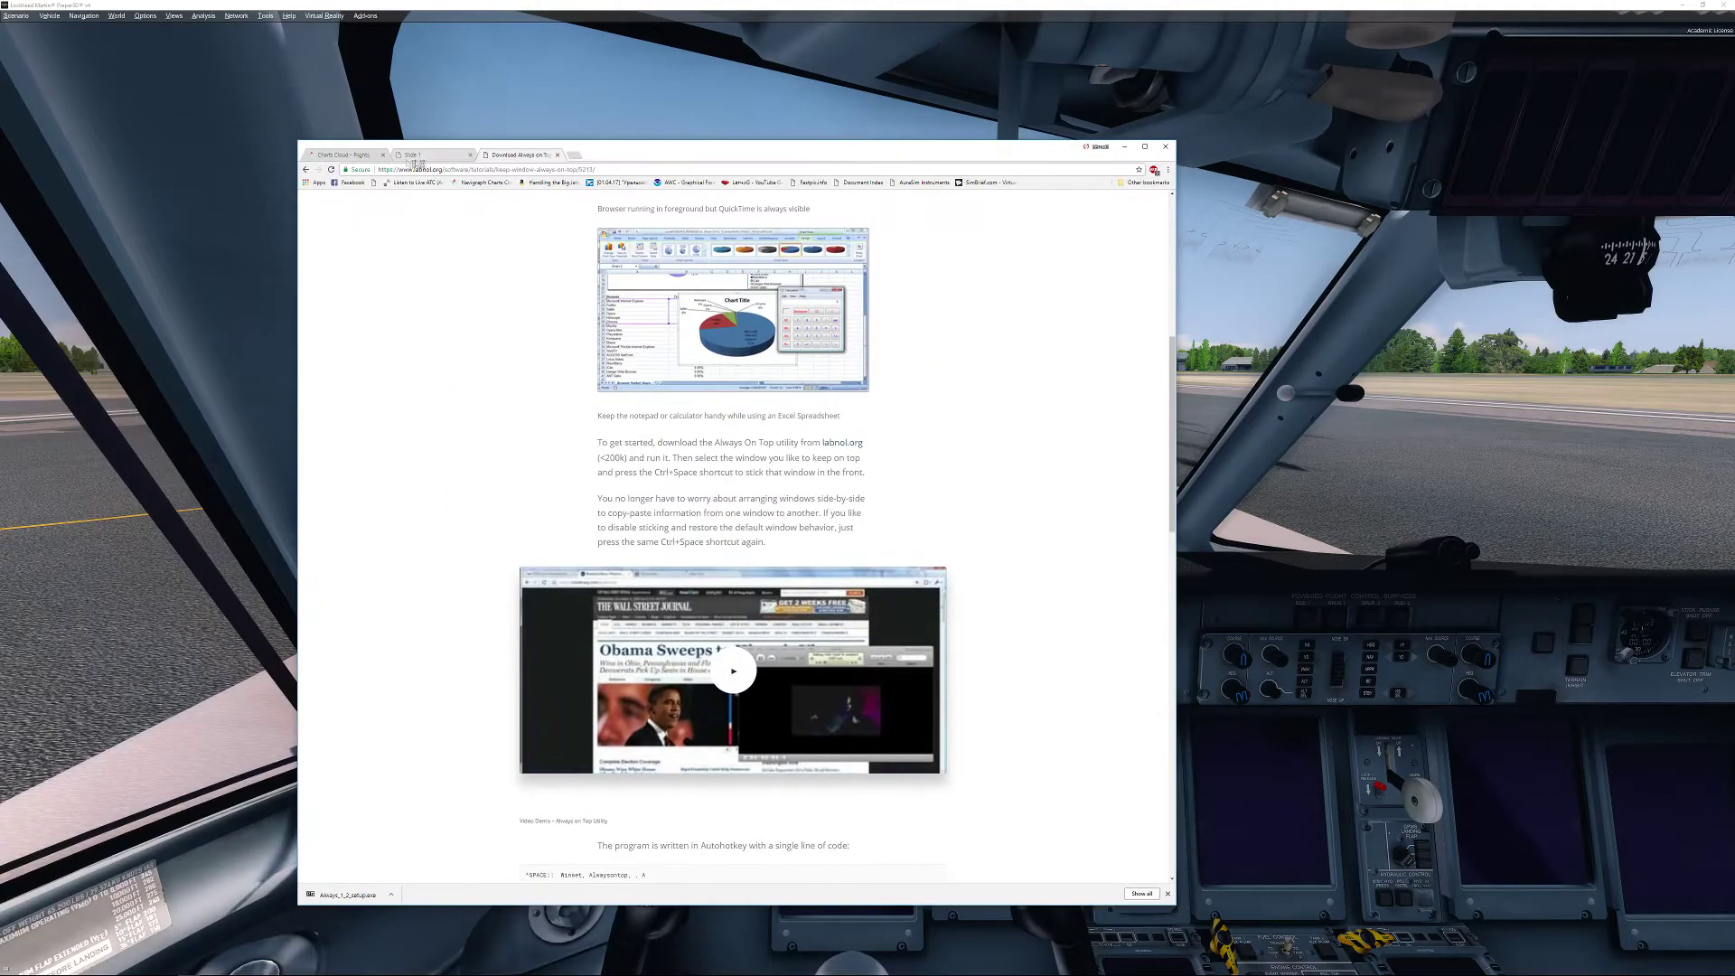
{"action": "left_click", "coordinate": [343, 155]}
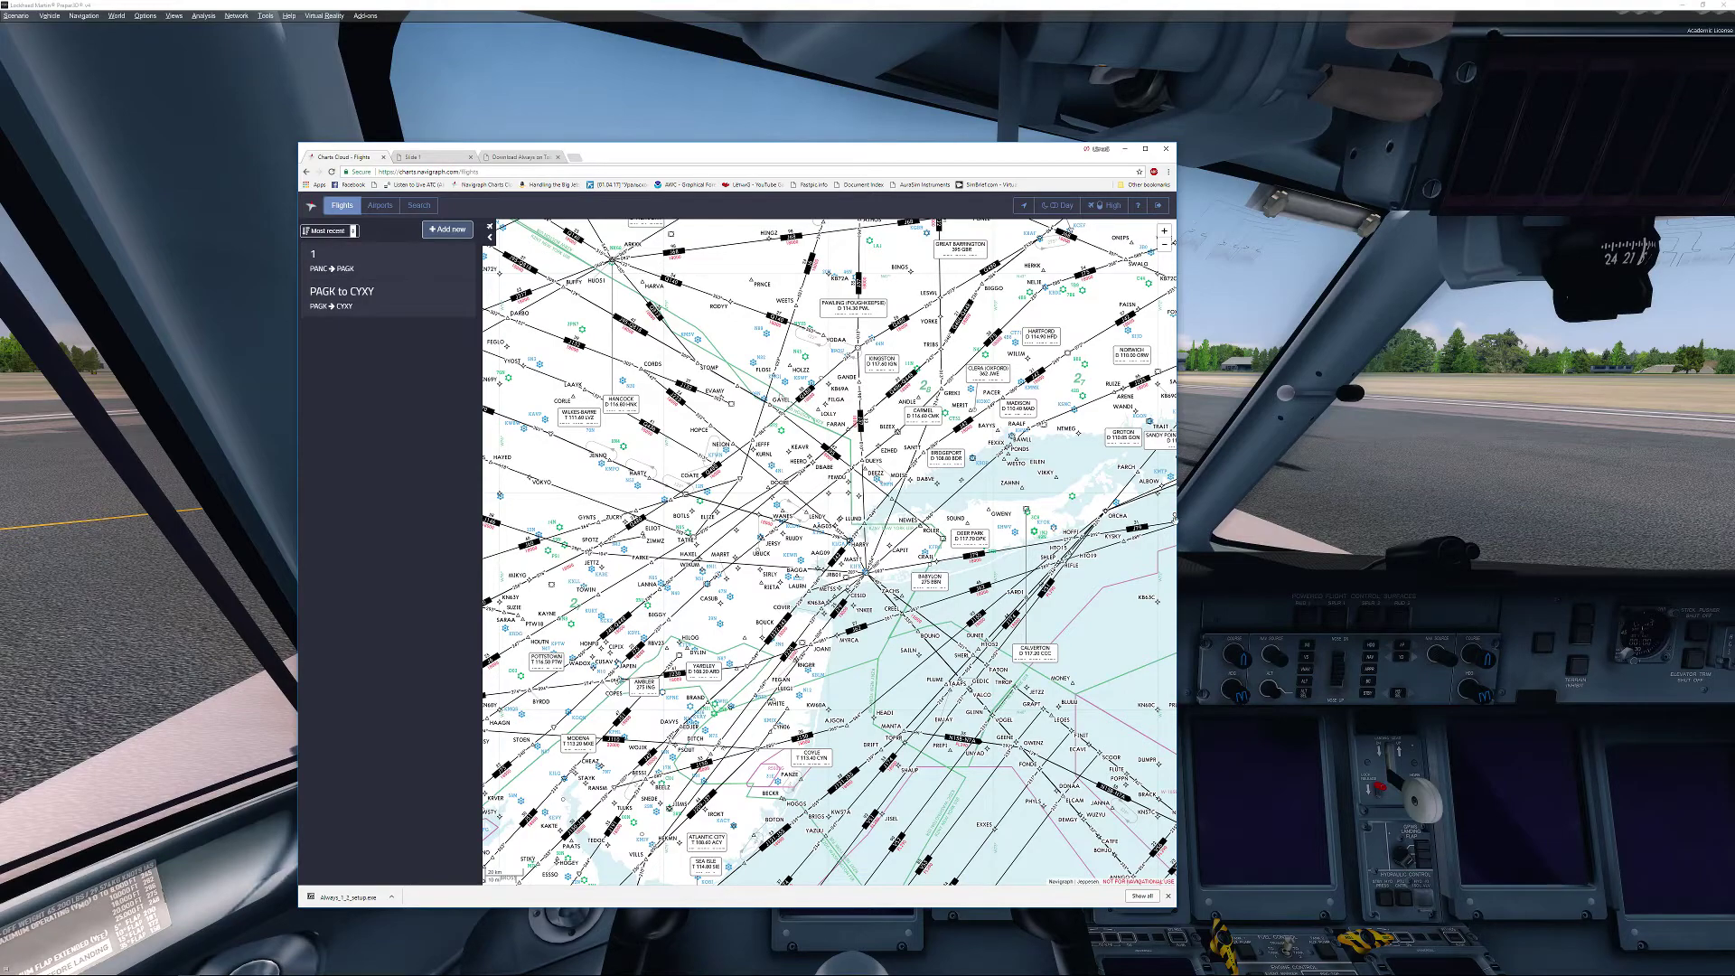
{"action": "left_click_drag", "start_coordinate": [1177, 524], "coordinate": [981, 526]}
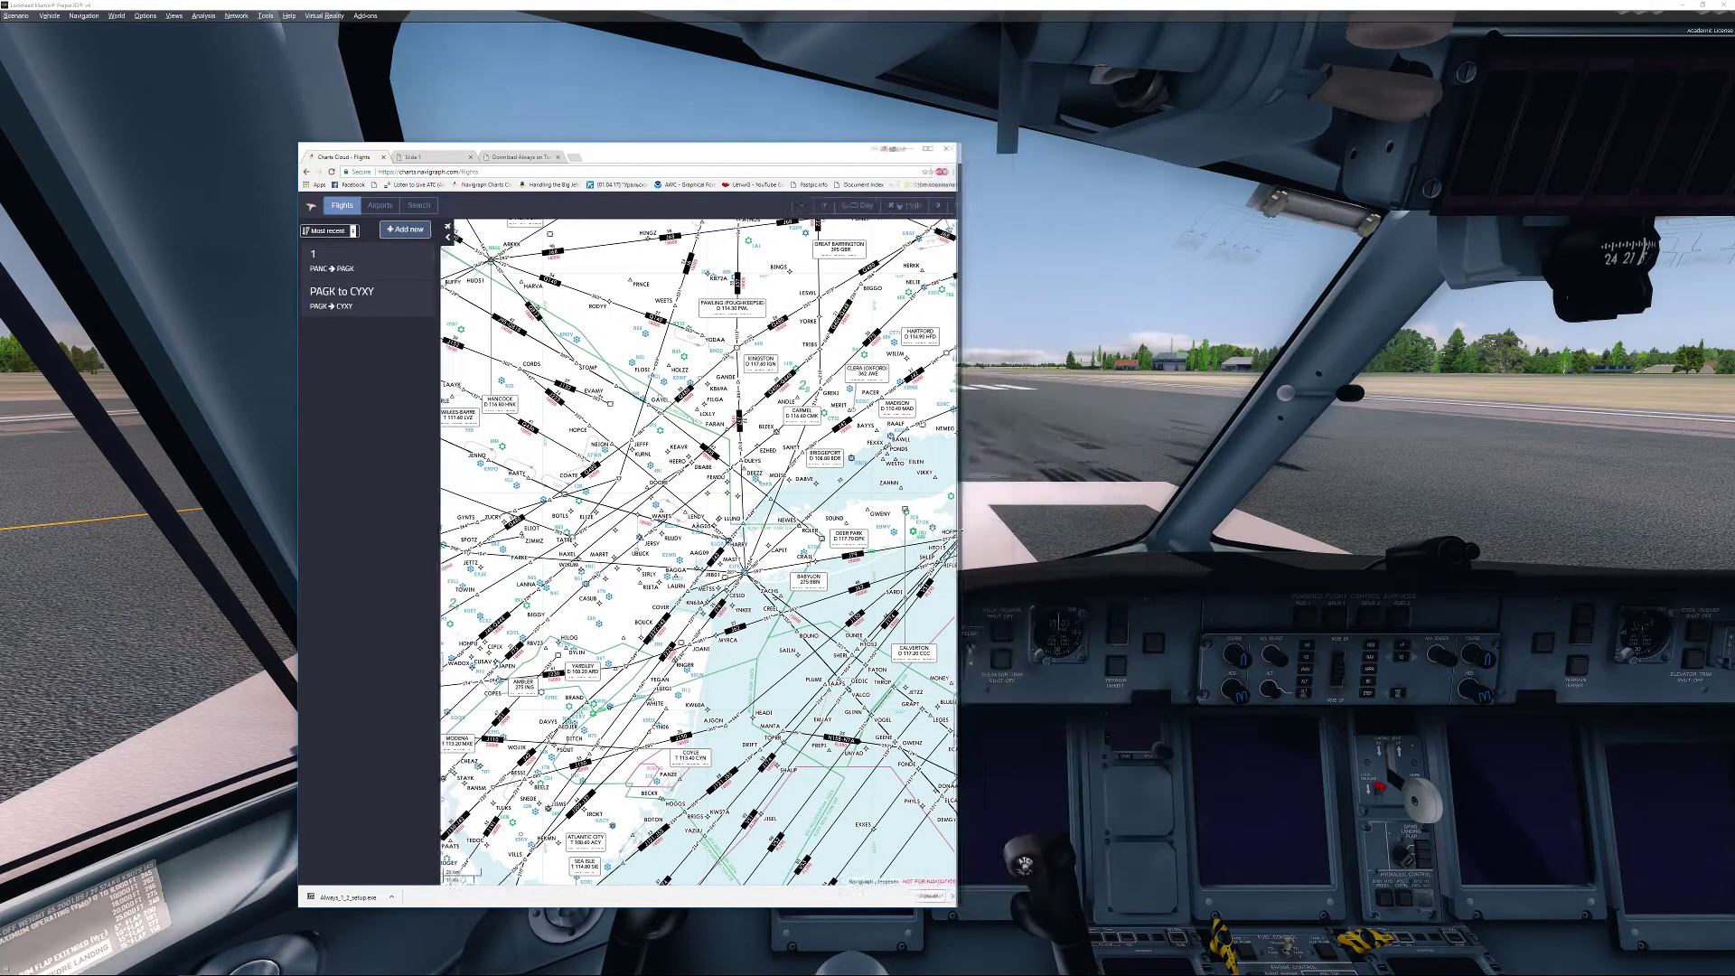
{"action": "mouse_move", "coordinate": [828, 151]}
{"action": "left_mouse_down"}
{"action": "mouse_move", "coordinate": [844, 194]}
{"action": "mouse_move", "coordinate": [684, 204]}
{"action": "left_mouse_up"}
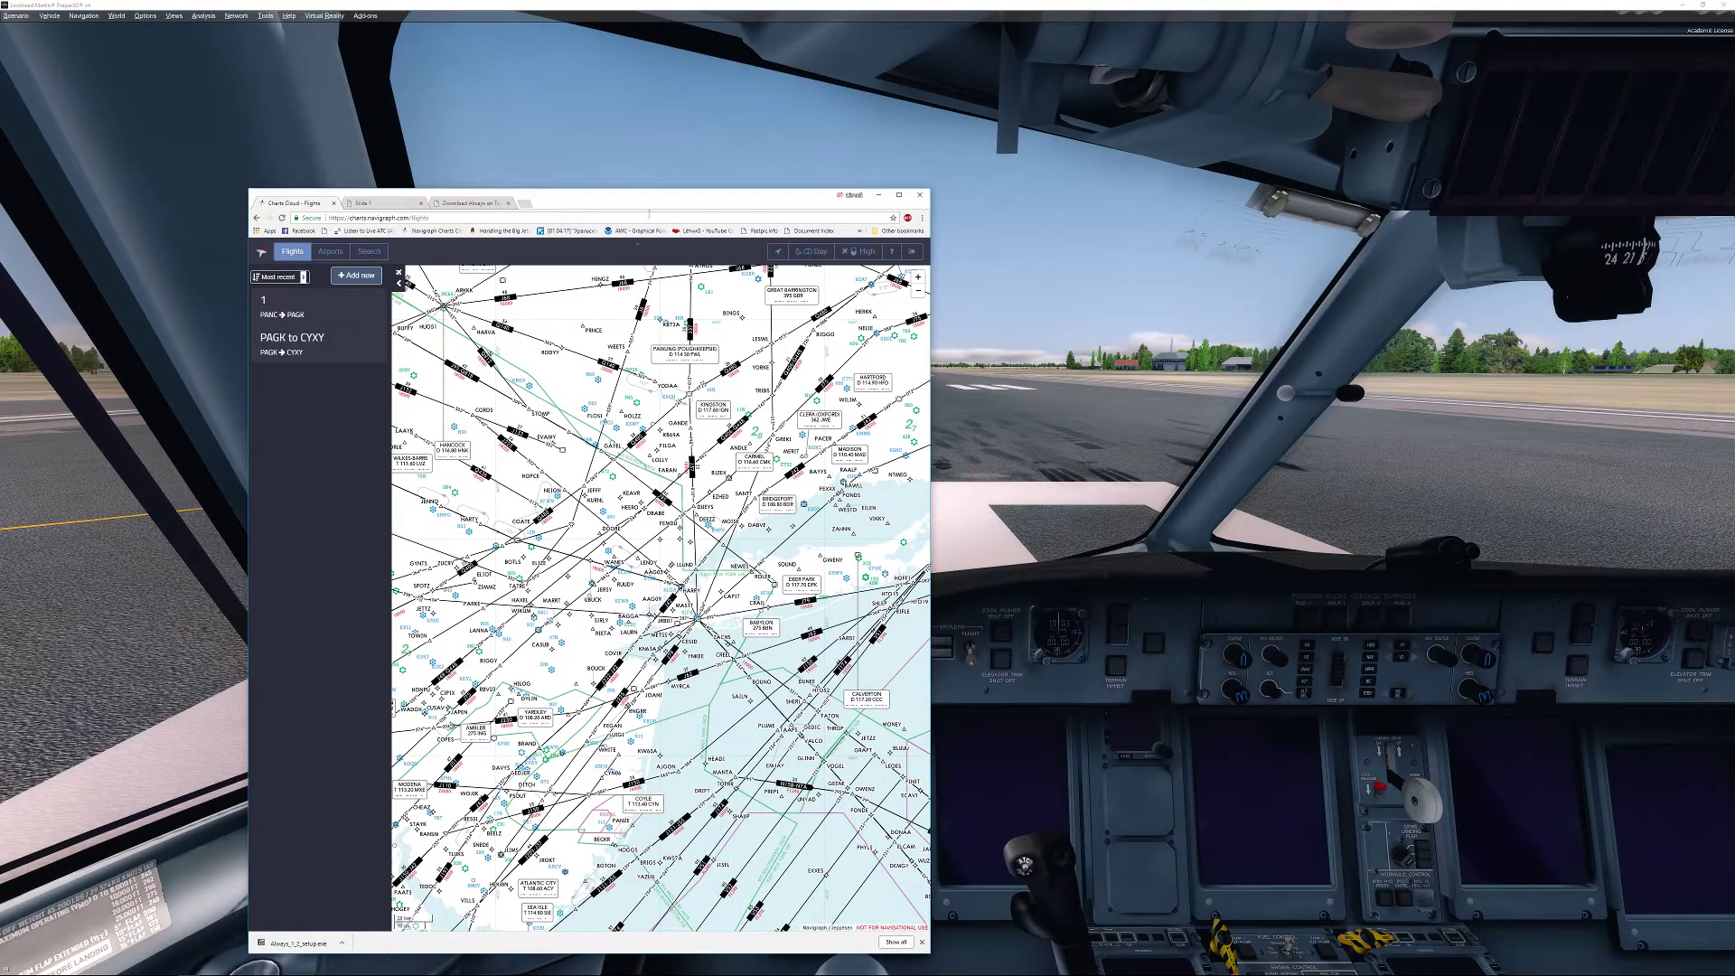
{"action": "mouse_move", "coordinate": [670, 208]}
{"action": "left_mouse_down"}
{"action": "mouse_move", "coordinate": [627, 168]}
{"action": "mouse_move", "coordinate": [657, 128]}
{"action": "left_mouse_up"}
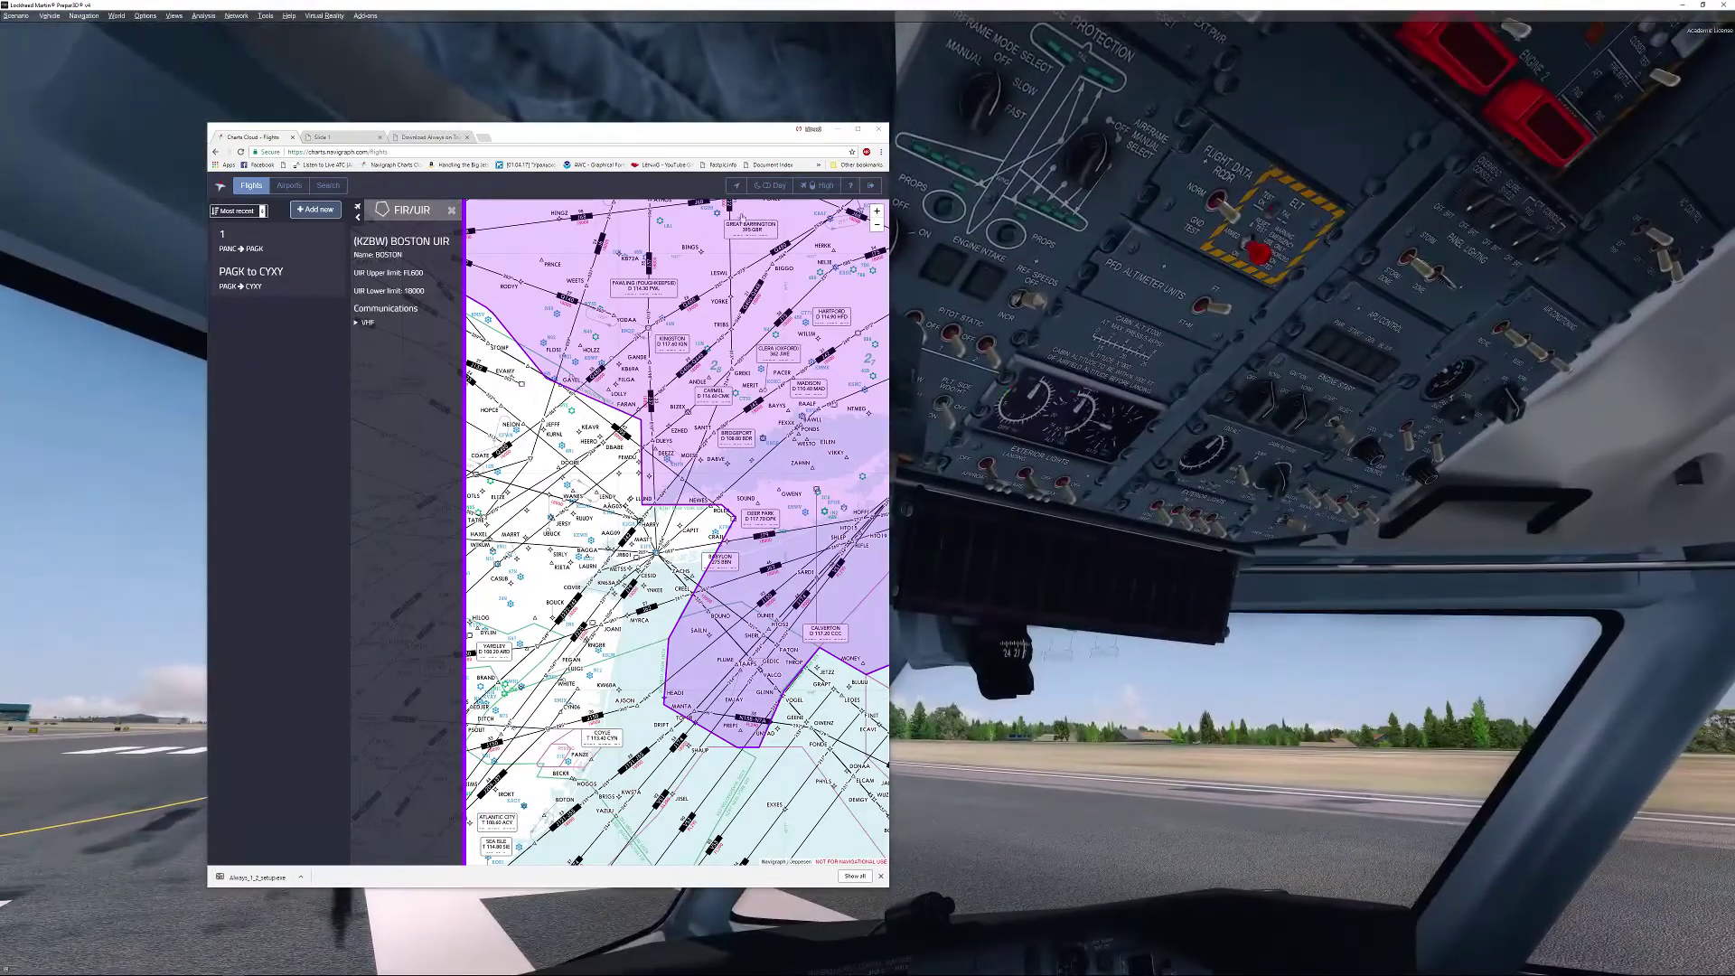
Shrink the charts window to the bottom right and show the PAGK to CYXY approach charts.
{"action": "left_click_drag", "start_coordinate": [890, 122], "coordinate": [680, 342]}
{"action": "mouse_move", "coordinate": [556, 357]}
{"action": "left_mouse_down"}
{"action": "mouse_move", "coordinate": [1609, 482]}
{"action": "mouse_move", "coordinate": [1578, 450]}
{"action": "mouse_move", "coordinate": [1601, 436]}
{"action": "left_mouse_up"}
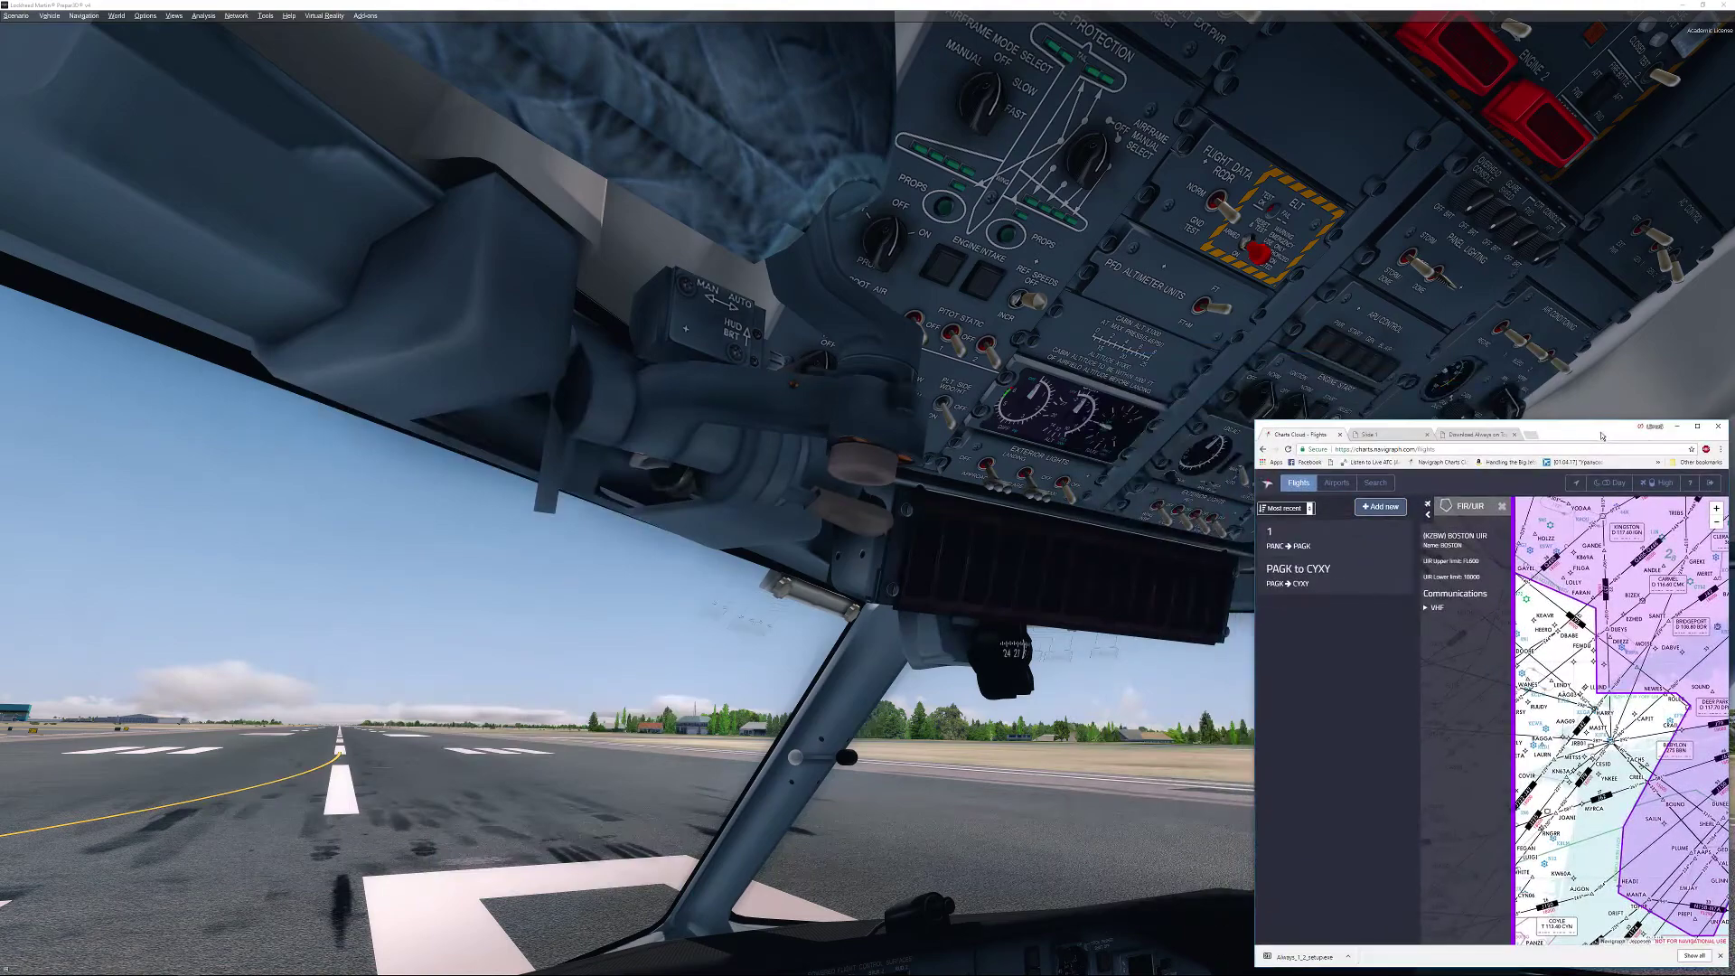
{"action": "left_click", "coordinate": [1297, 575]}
{"action": "left_click", "coordinate": [1352, 707]}
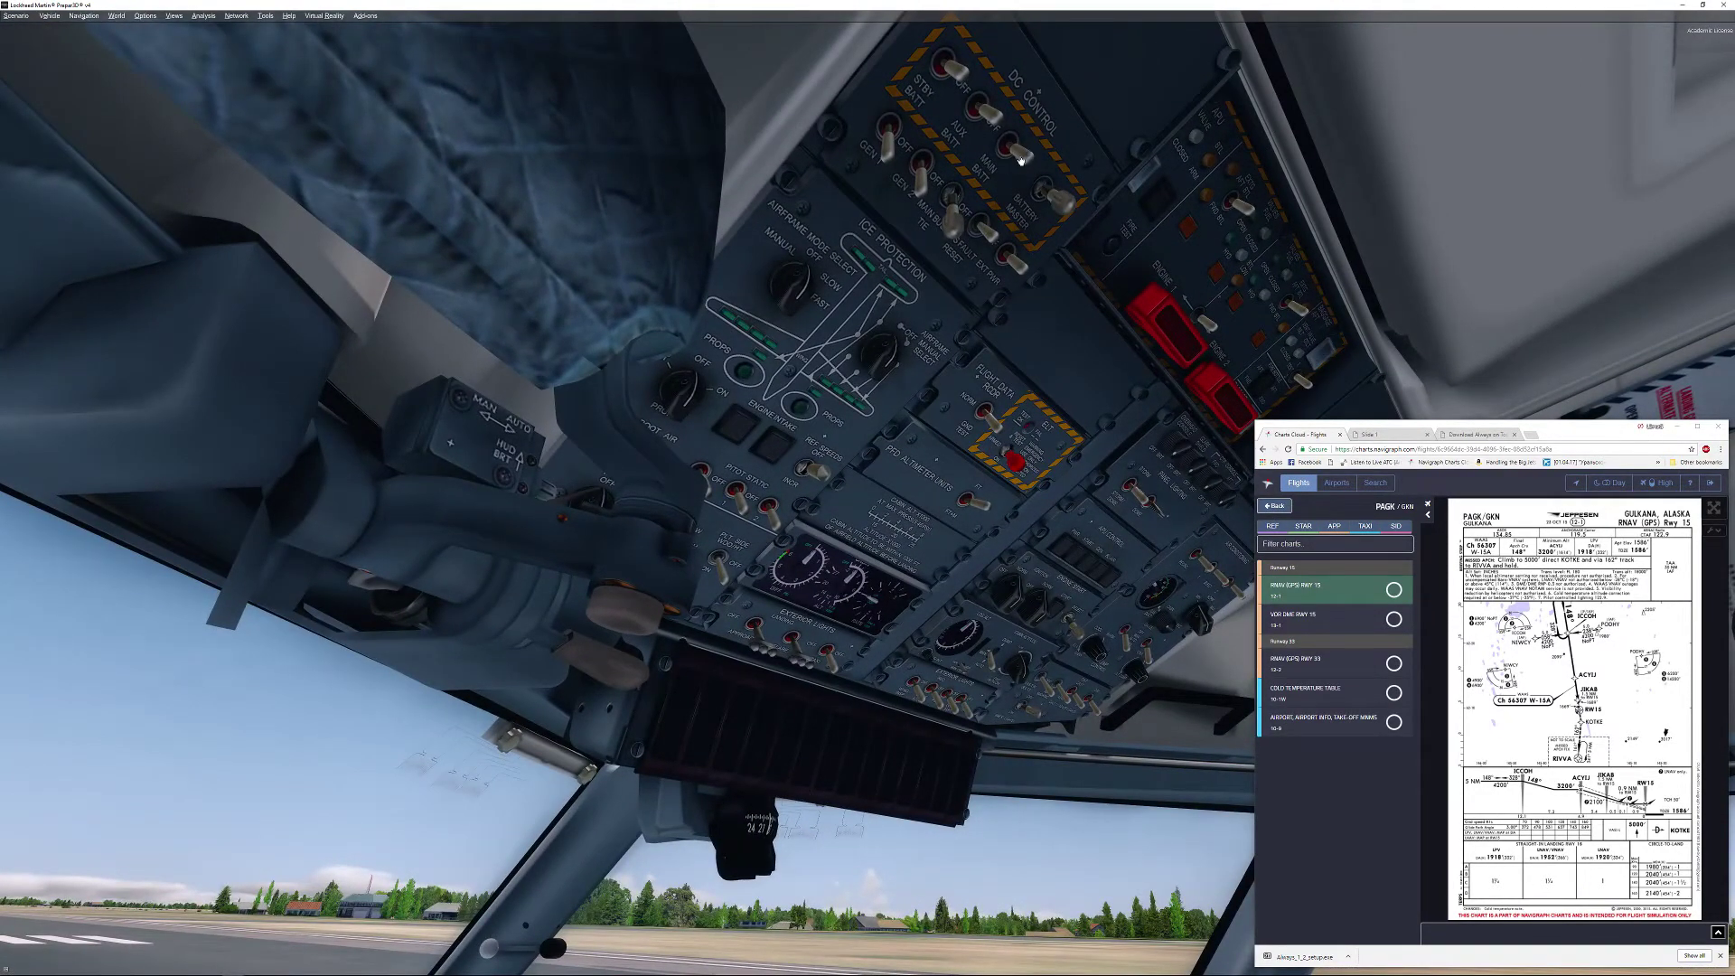
Toggle the Q400 battery master switches, then show the MJC8 Q400 normal checklists.
{"action": "left_click", "coordinate": [1025, 154]}
{"action": "left_click", "coordinate": [1041, 188]}
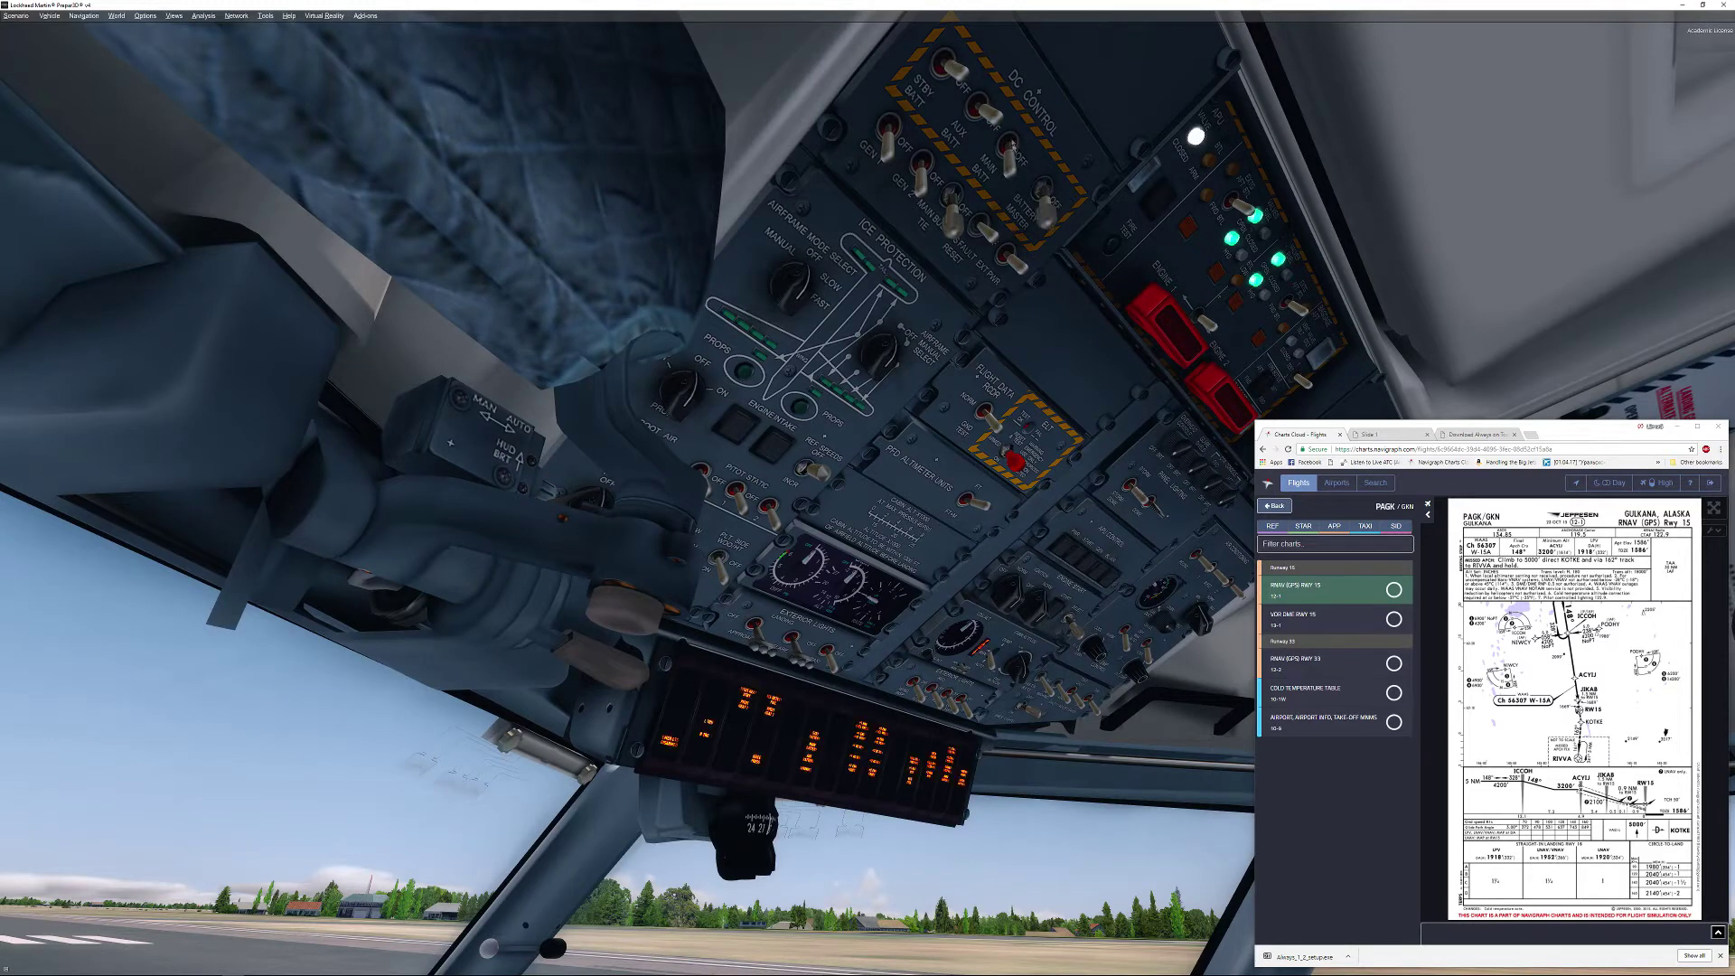
{"action": "left_click", "coordinate": [1042, 188]}
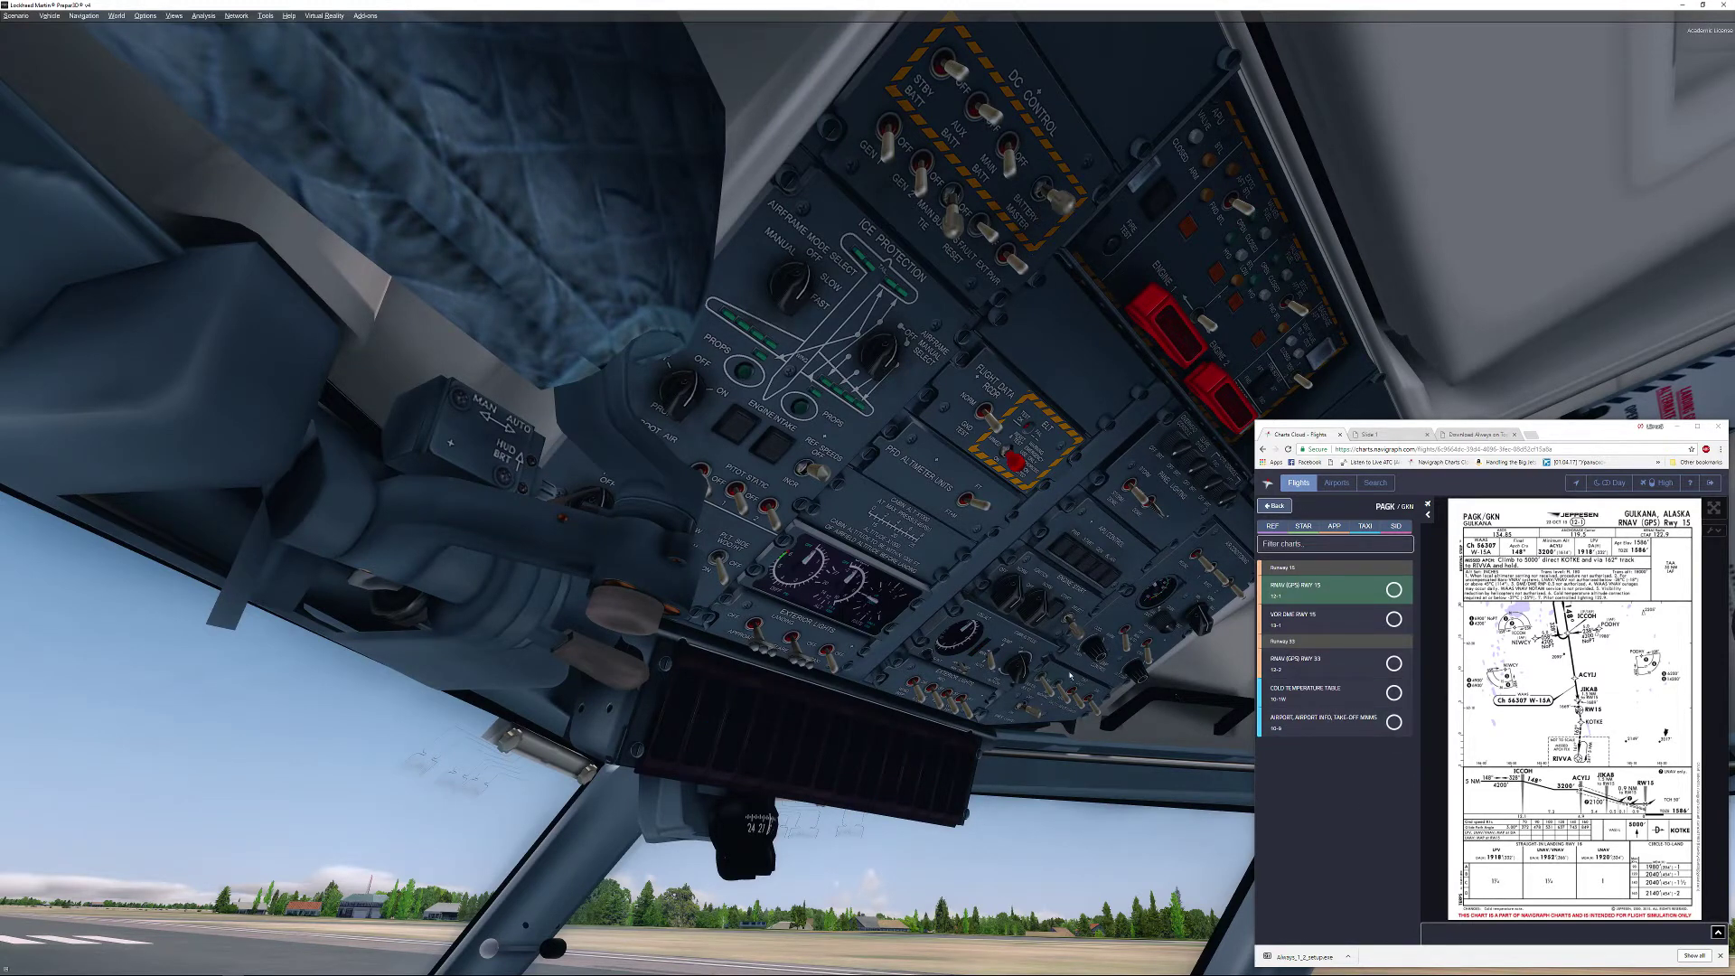
{"action": "left_click", "coordinate": [1375, 435]}
{"action": "left_click", "coordinate": [869, 603]}
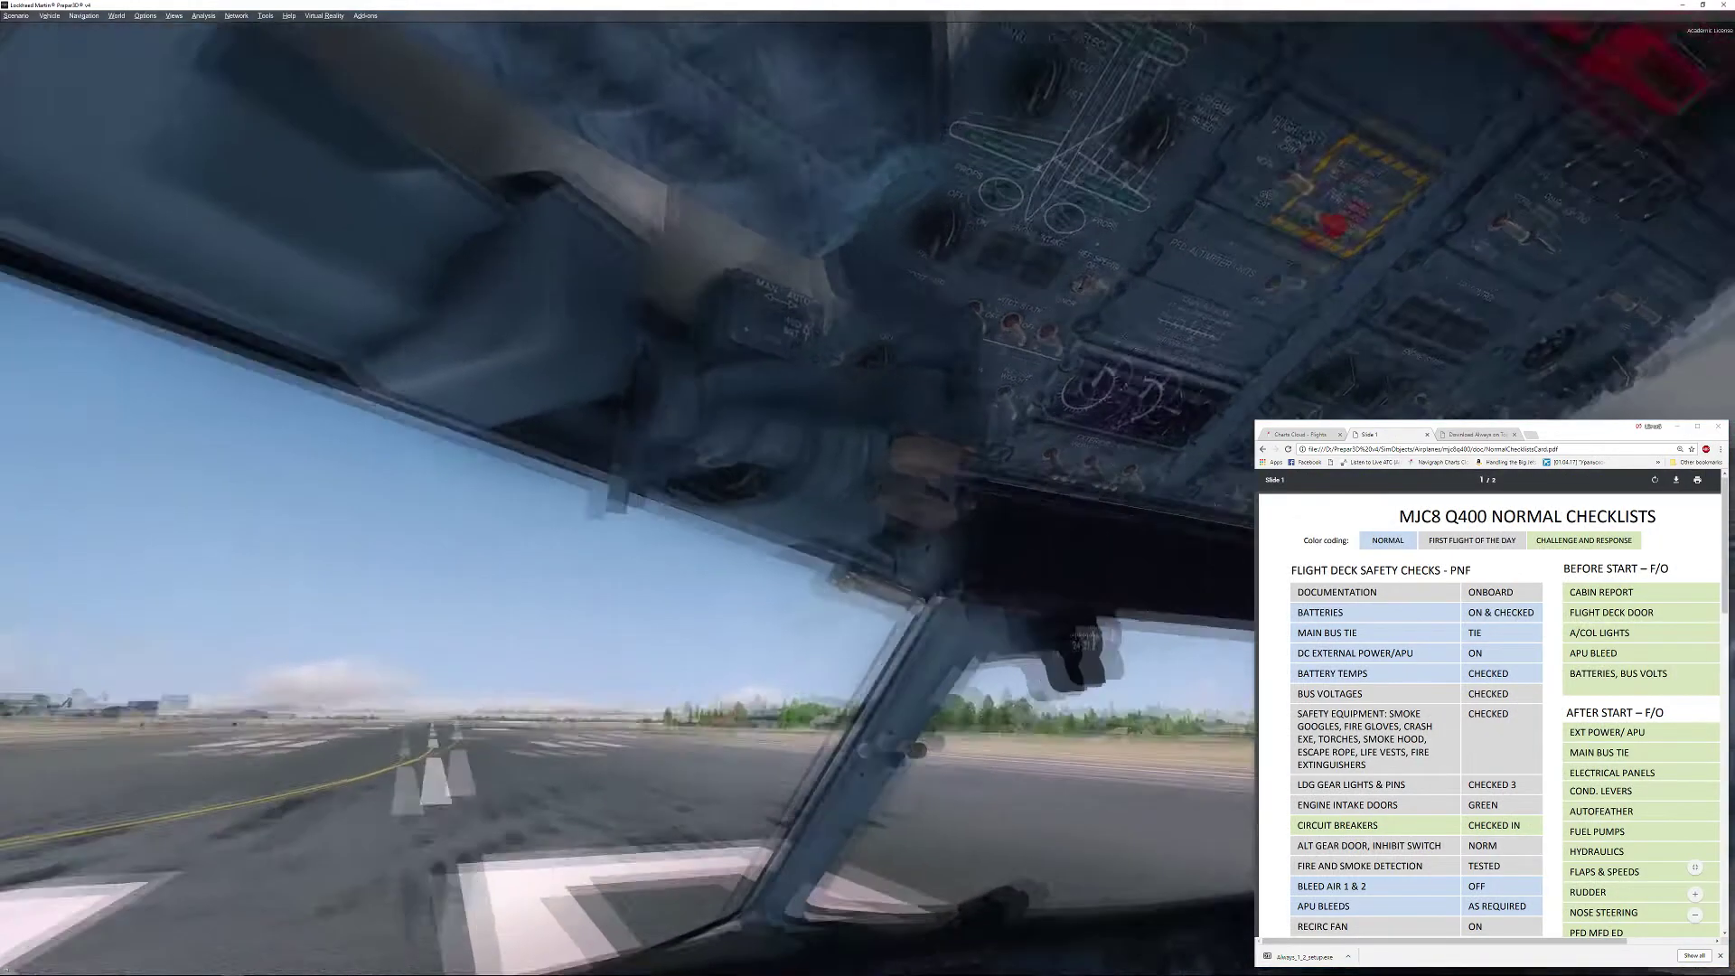
Reset to the forward view tilted down and place the MJC8 Q400 Control Panel beside the checklists.
{"action": "key", "text": "ctrl+space"}
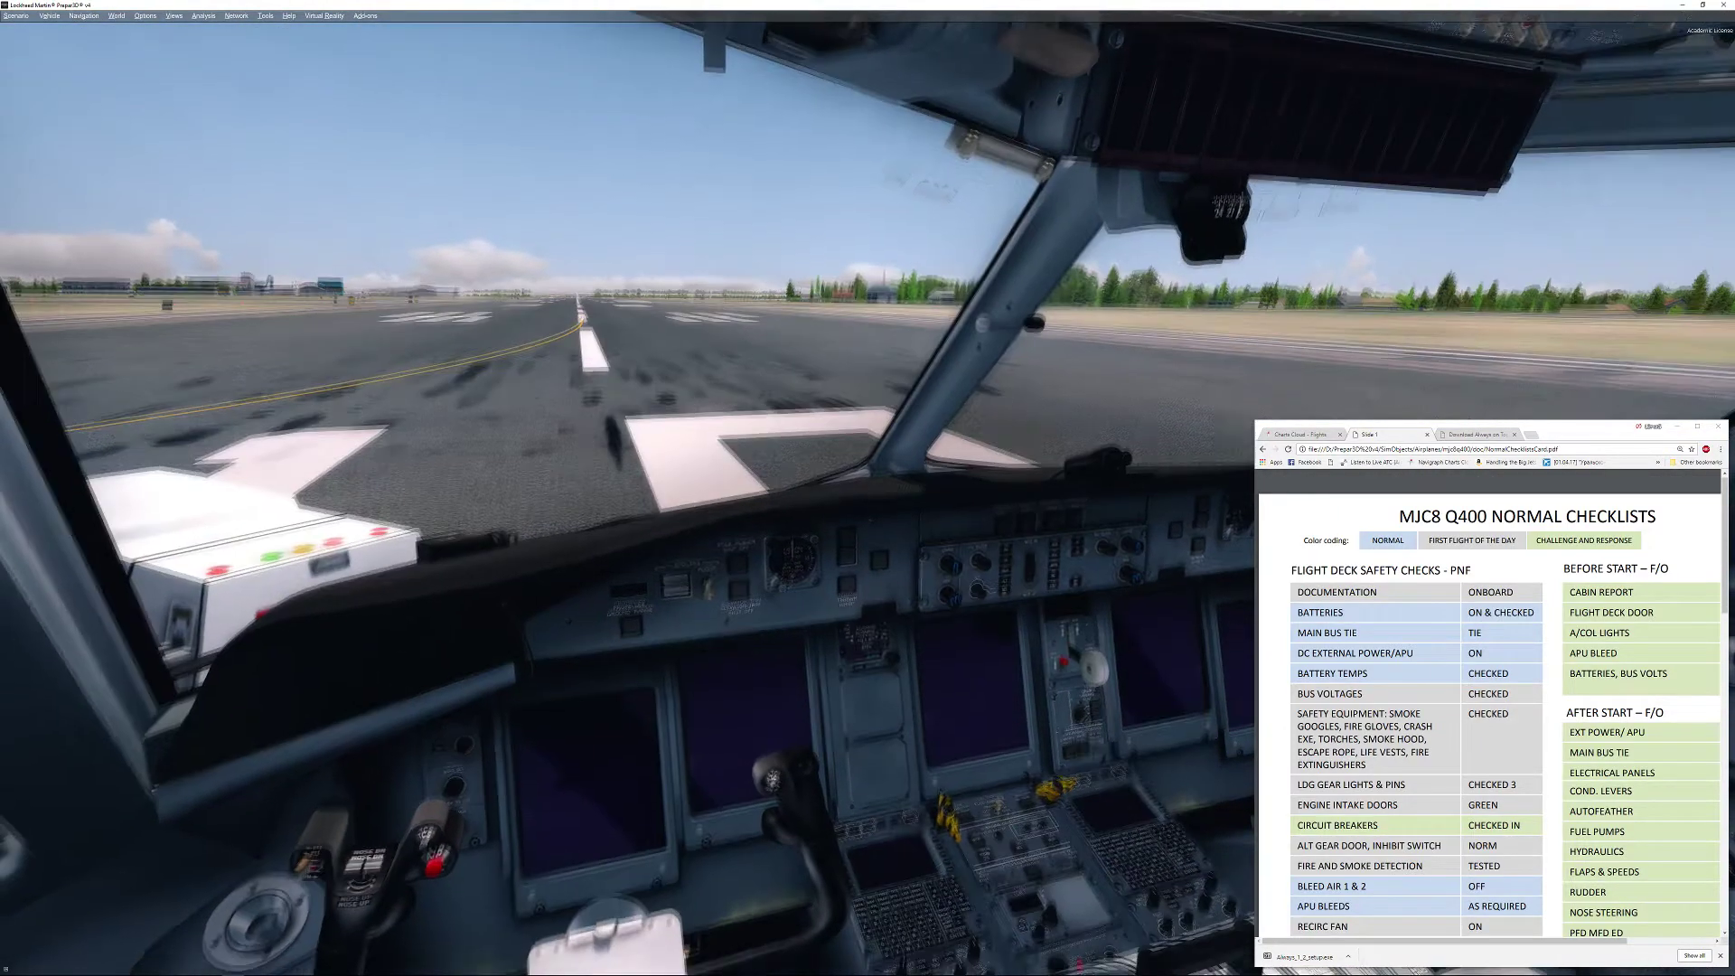
{"action": "left_click_drag", "start_coordinate": [884, 856], "coordinate": [538, 973]}
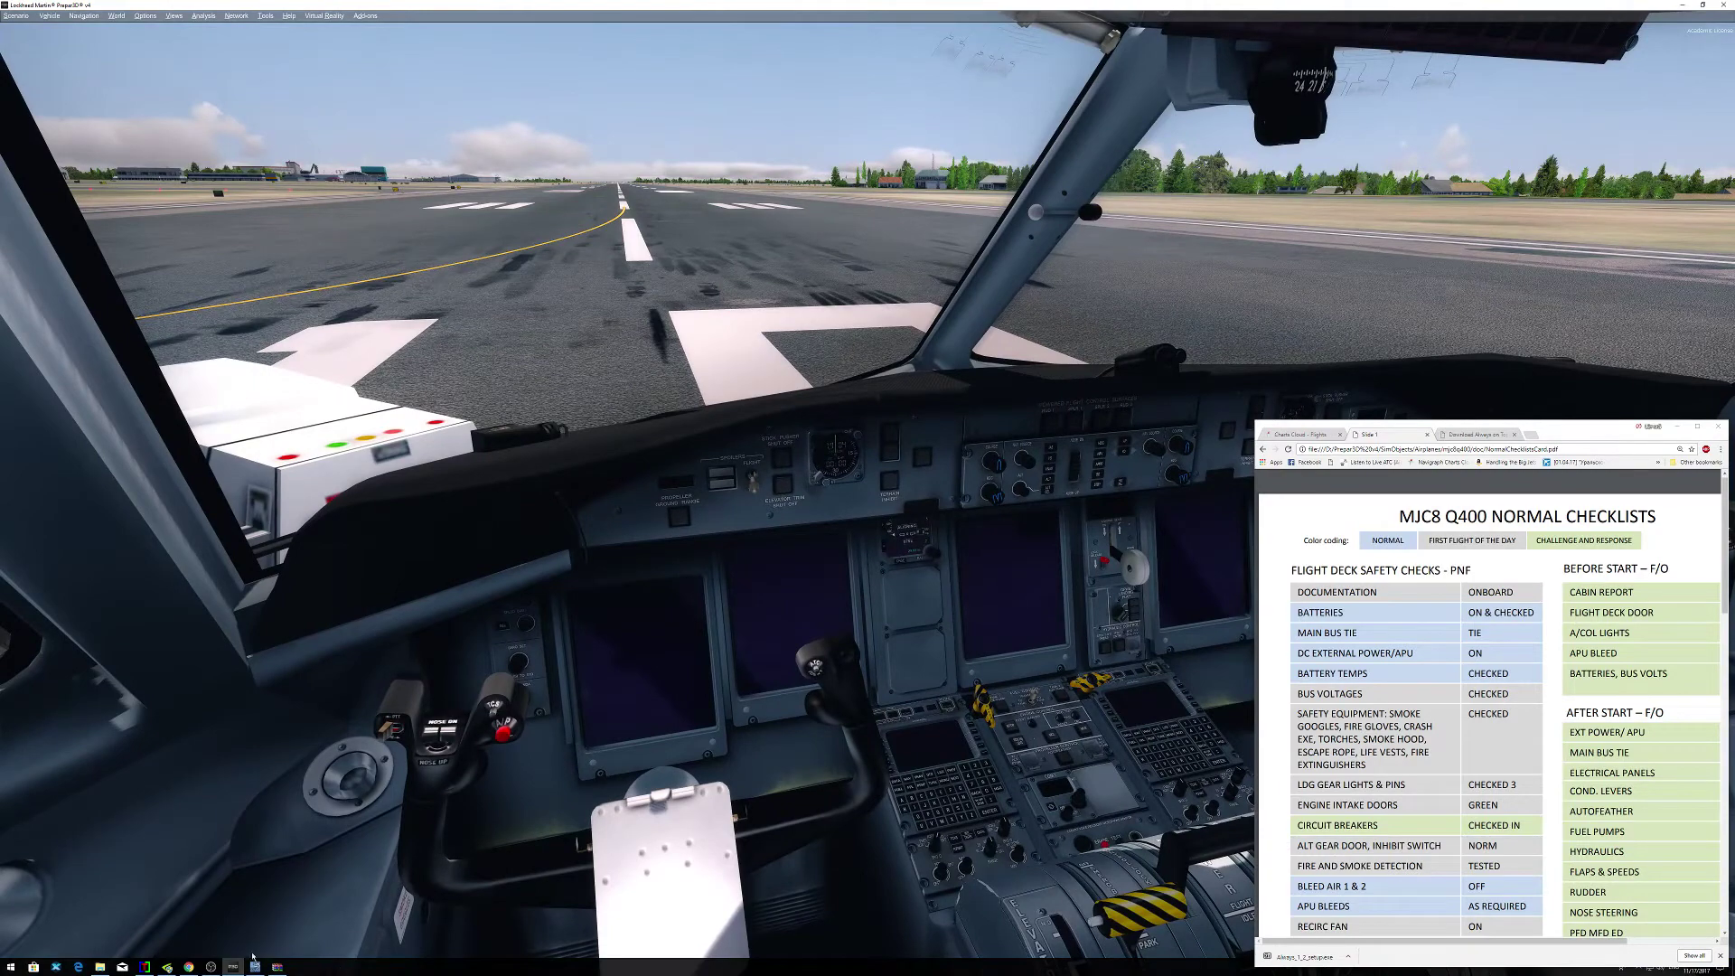
{"action": "left_click", "coordinate": [255, 965]}
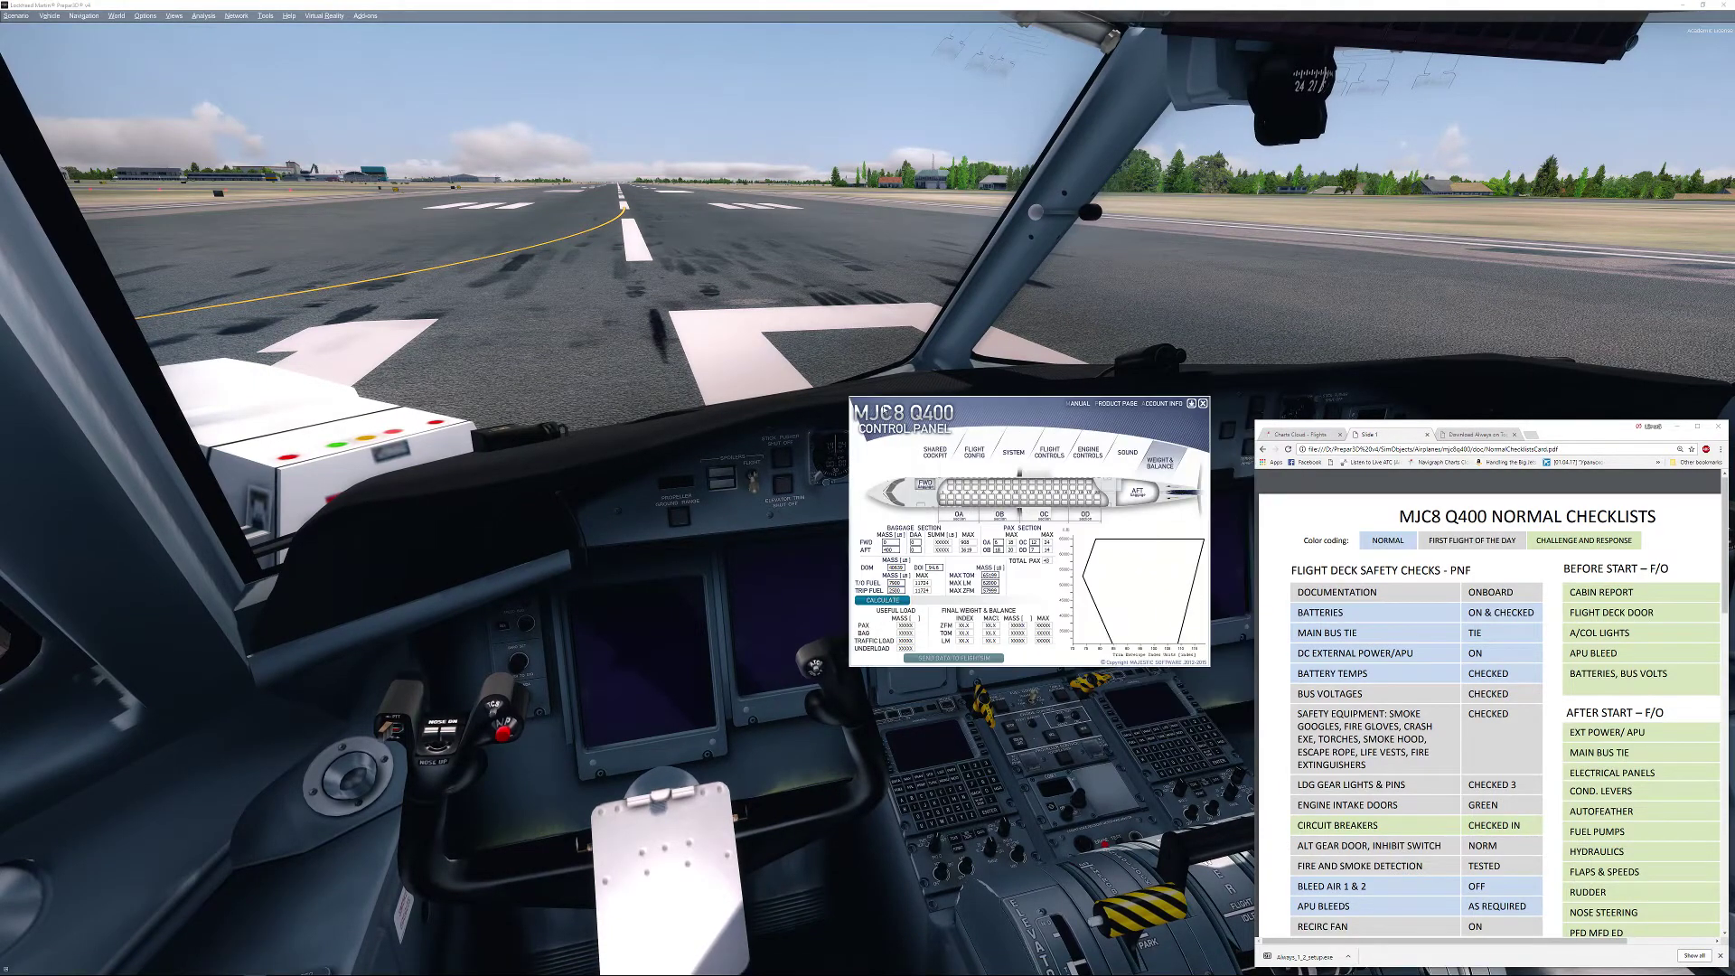
{"action": "mouse_move", "coordinate": [1034, 408]}
{"action": "left_mouse_down"}
{"action": "mouse_move", "coordinate": [1064, 445]}
{"action": "mouse_move", "coordinate": [1076, 432]}
{"action": "left_mouse_up"}
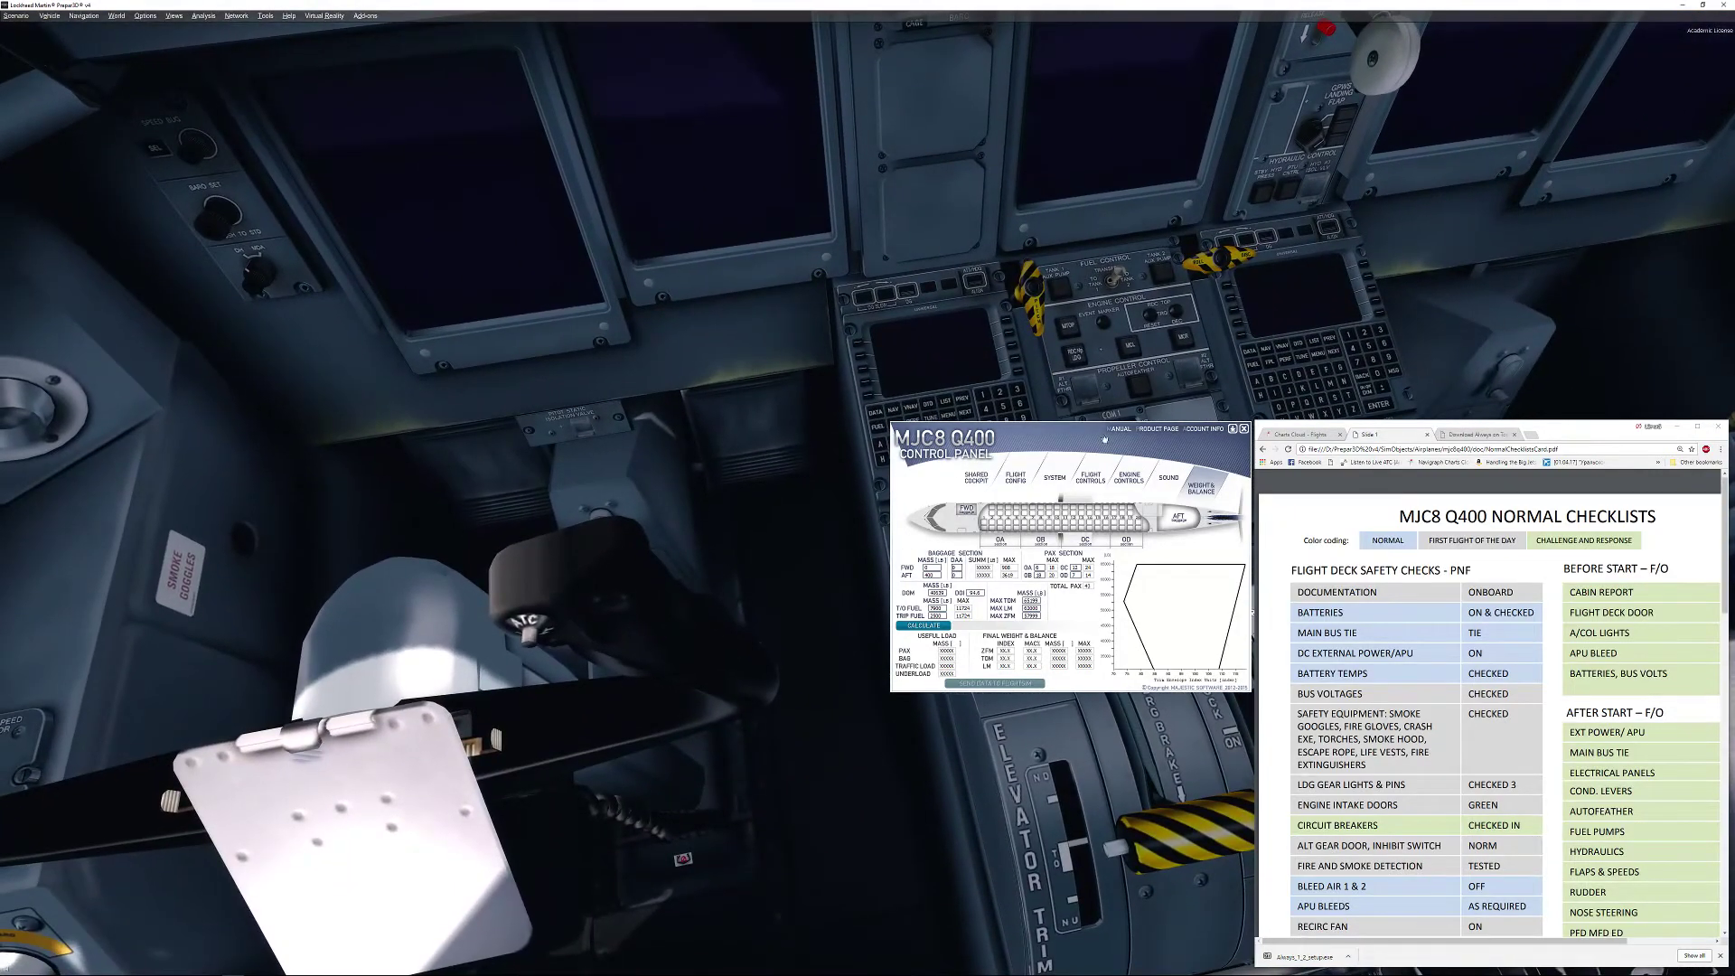
Close the stray control panel guide, move the panel top-right, then toggle it off with Shift+4.
{"action": "left_click", "coordinate": [1119, 428]}
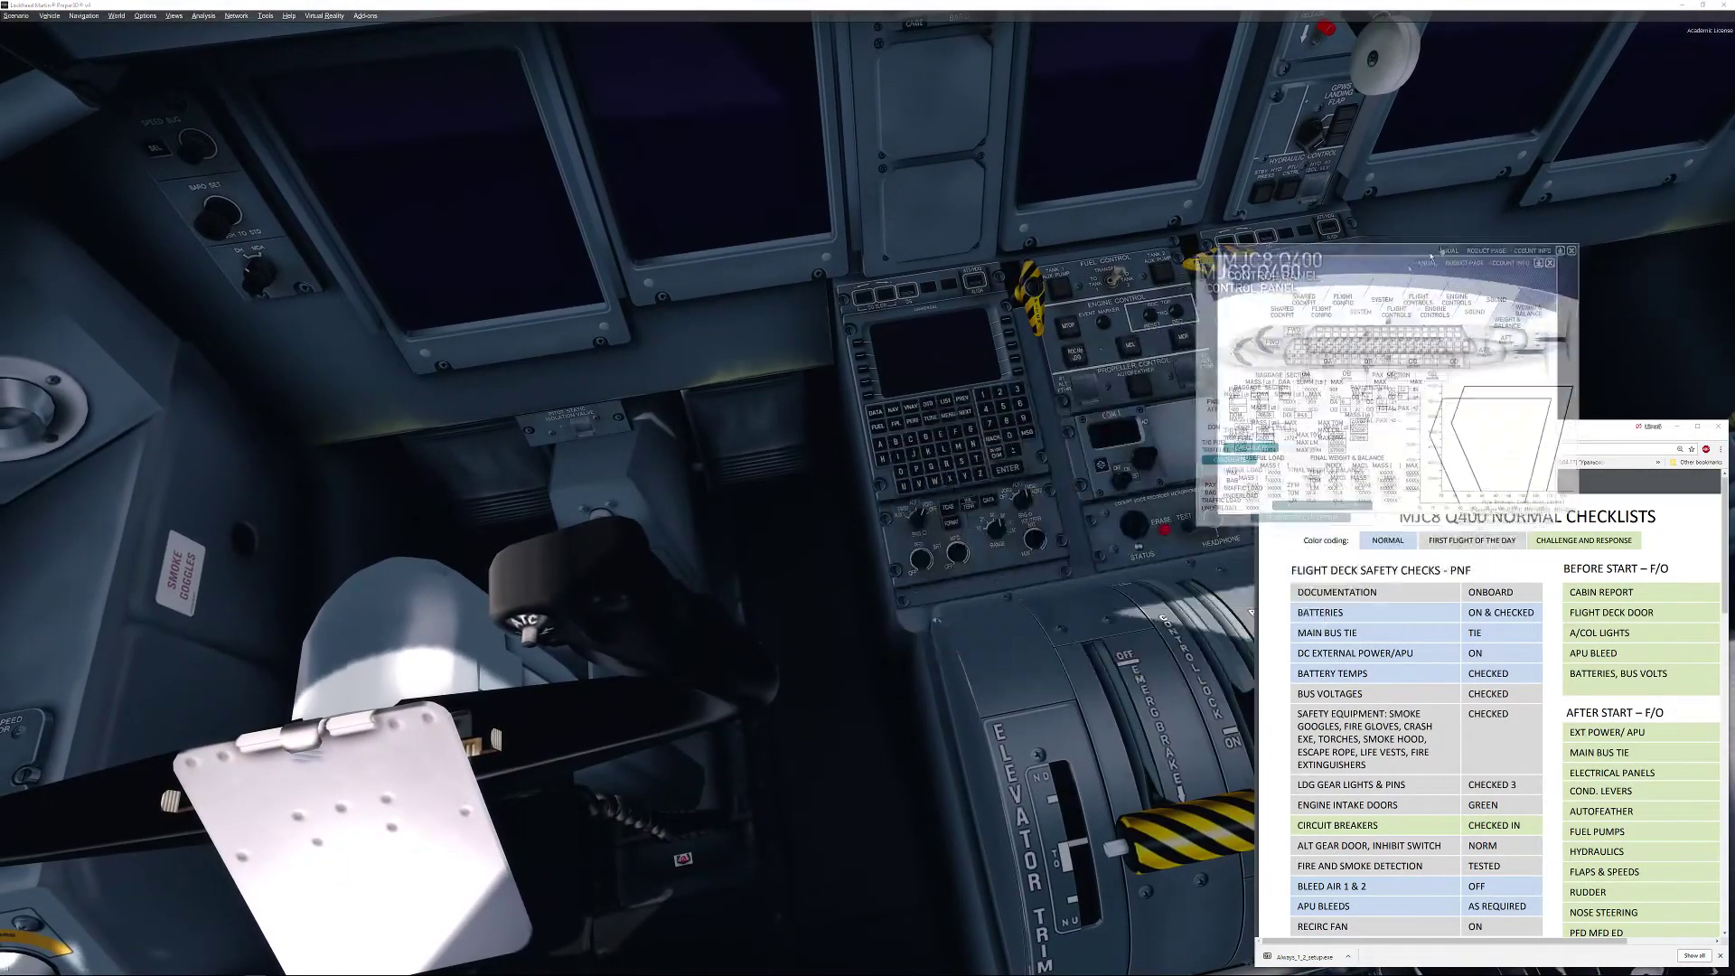
{"action": "left_click_drag", "start_coordinate": [1060, 444], "coordinate": [1396, 261]}
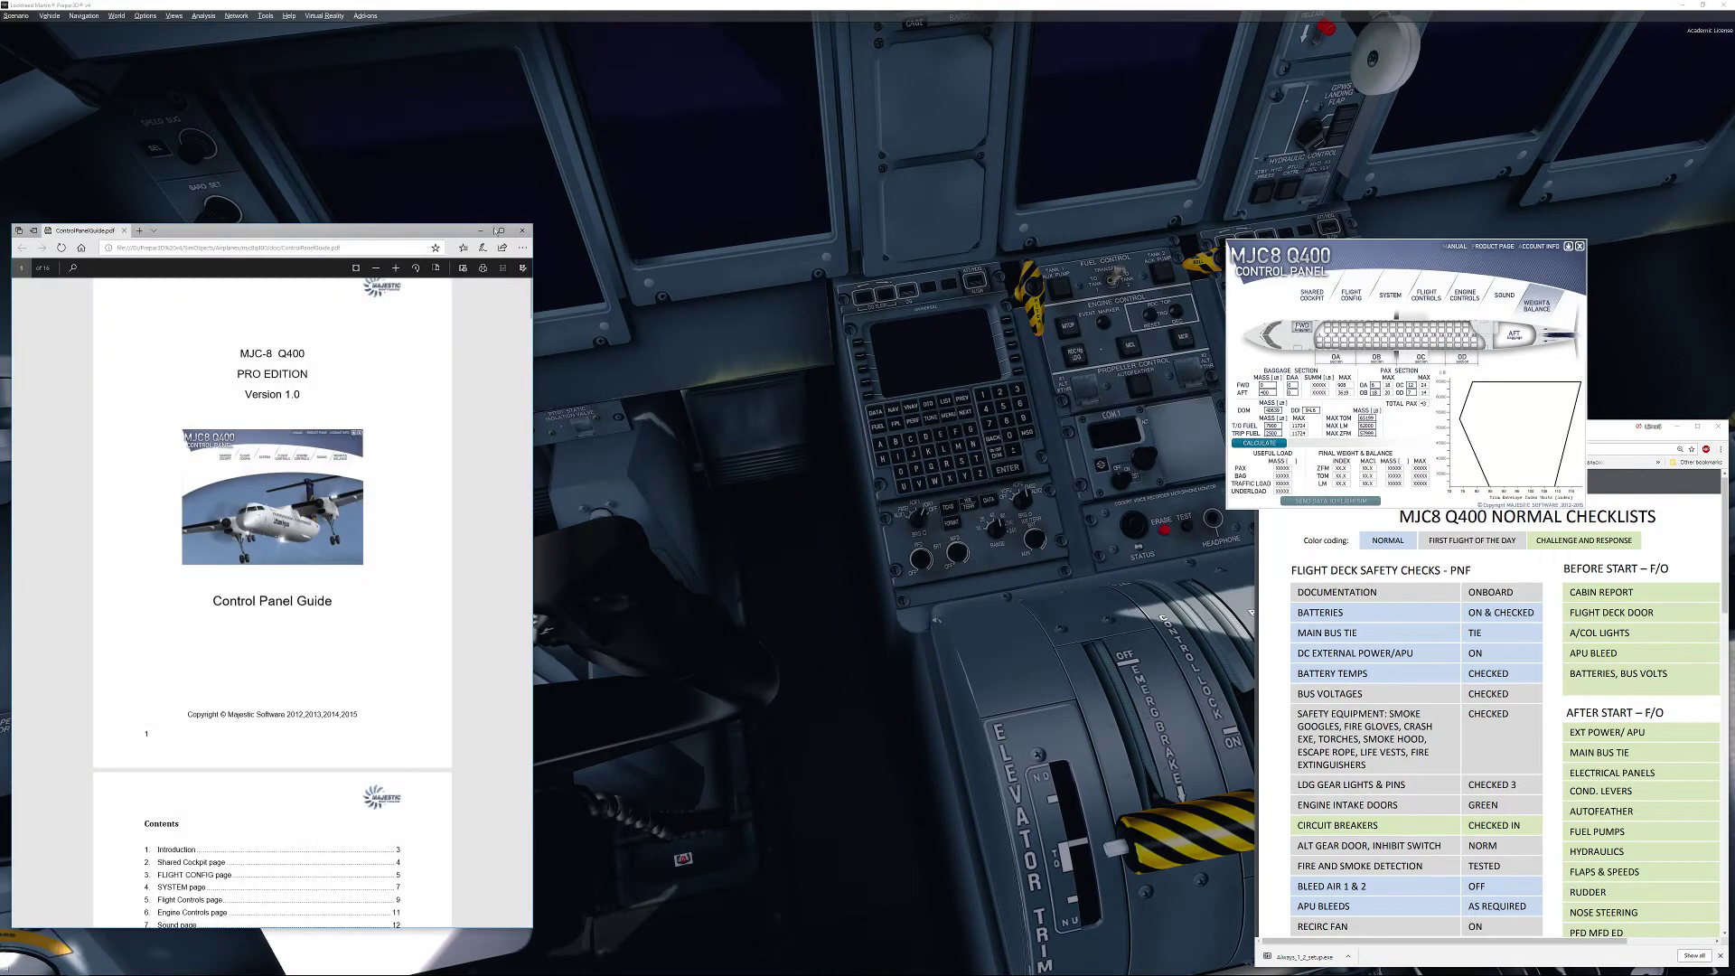
{"action": "left_click", "coordinate": [520, 232]}
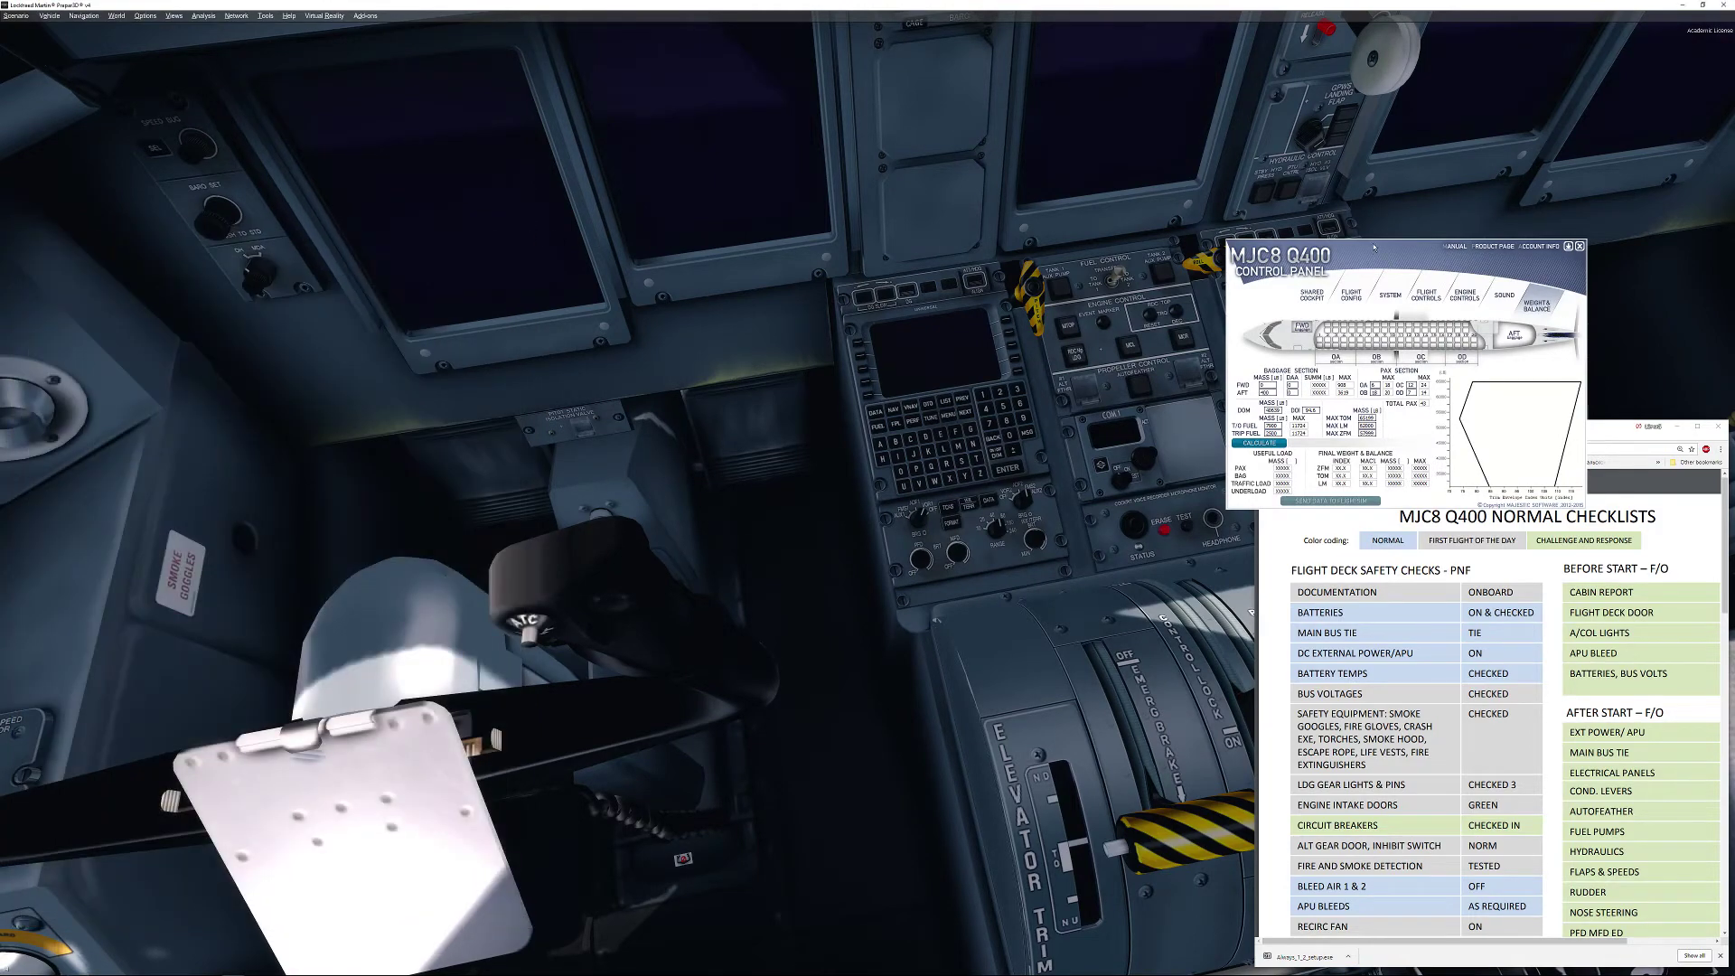
{"action": "left_click_drag", "start_coordinate": [1373, 247], "coordinate": [1492, 151]}
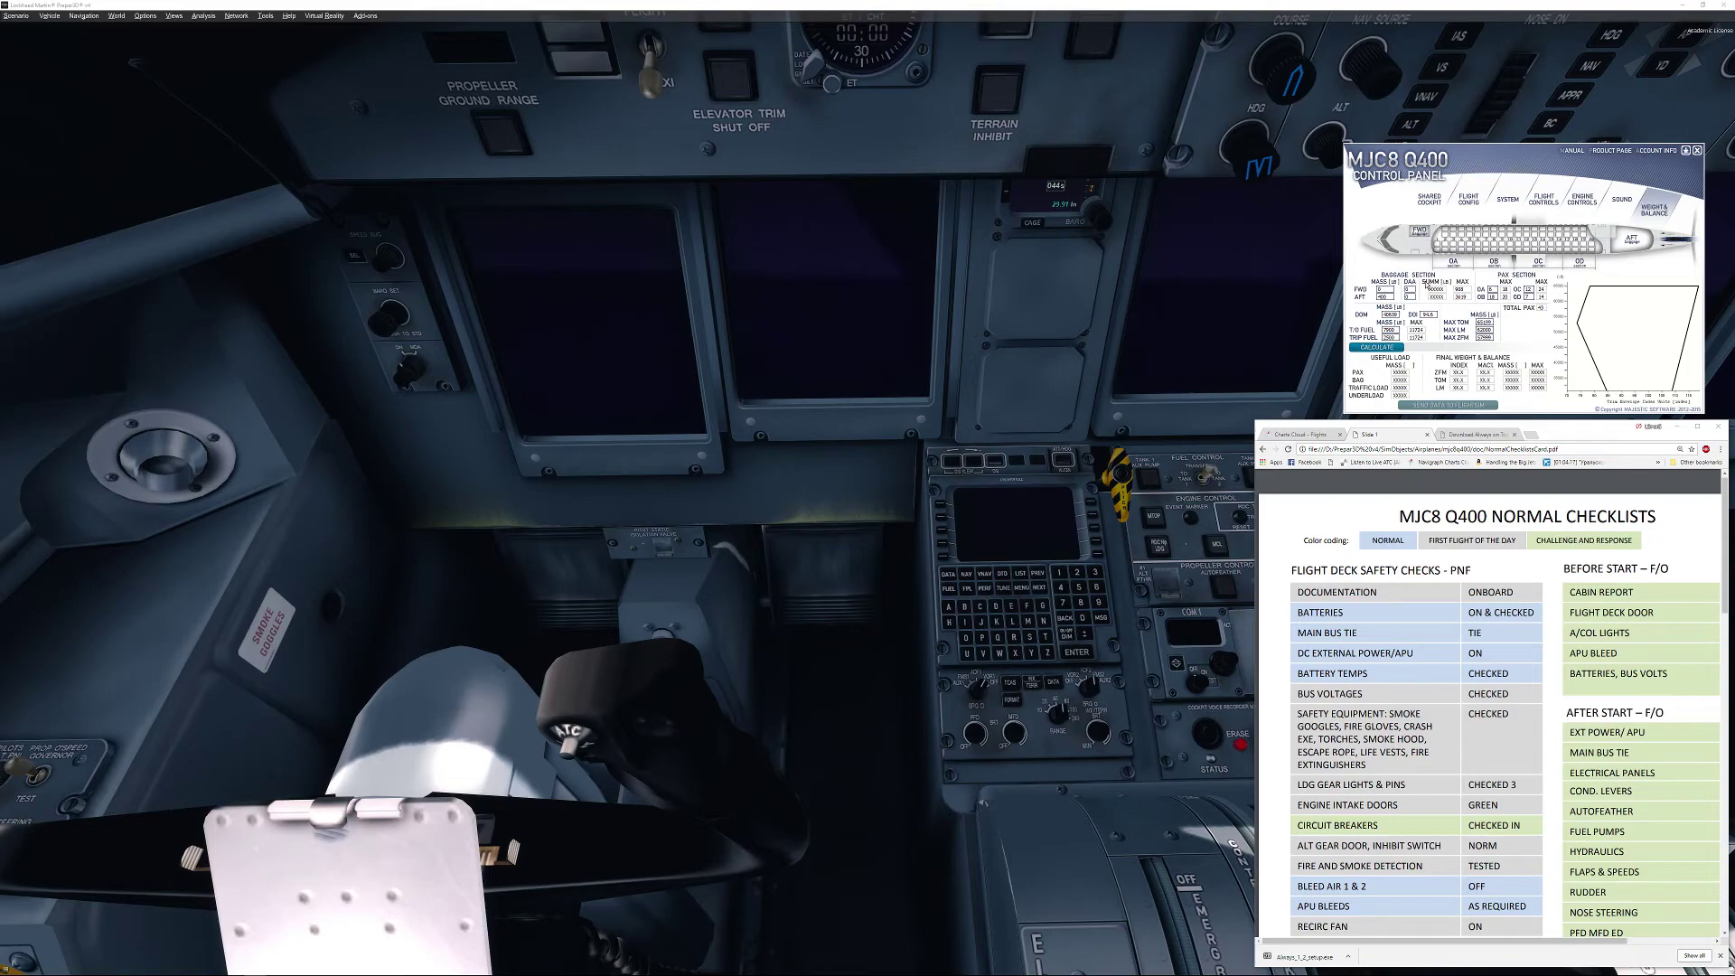
{"action": "key", "text": "shift+4"}
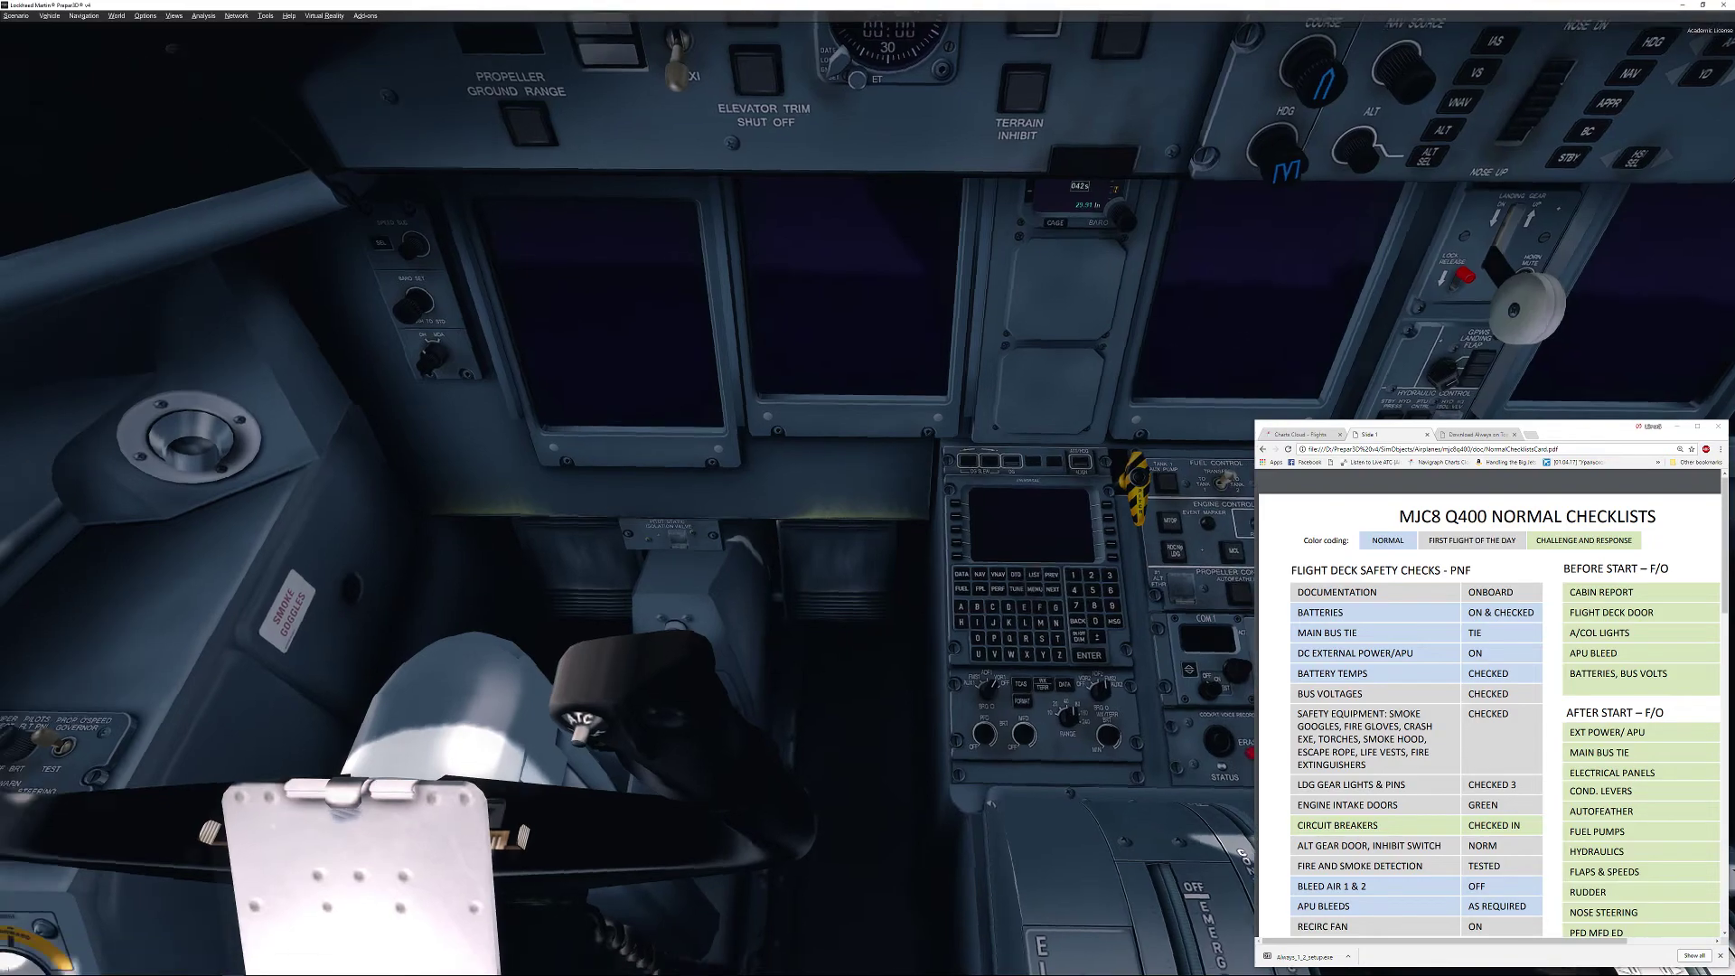
{"action": "key", "text": "a"}
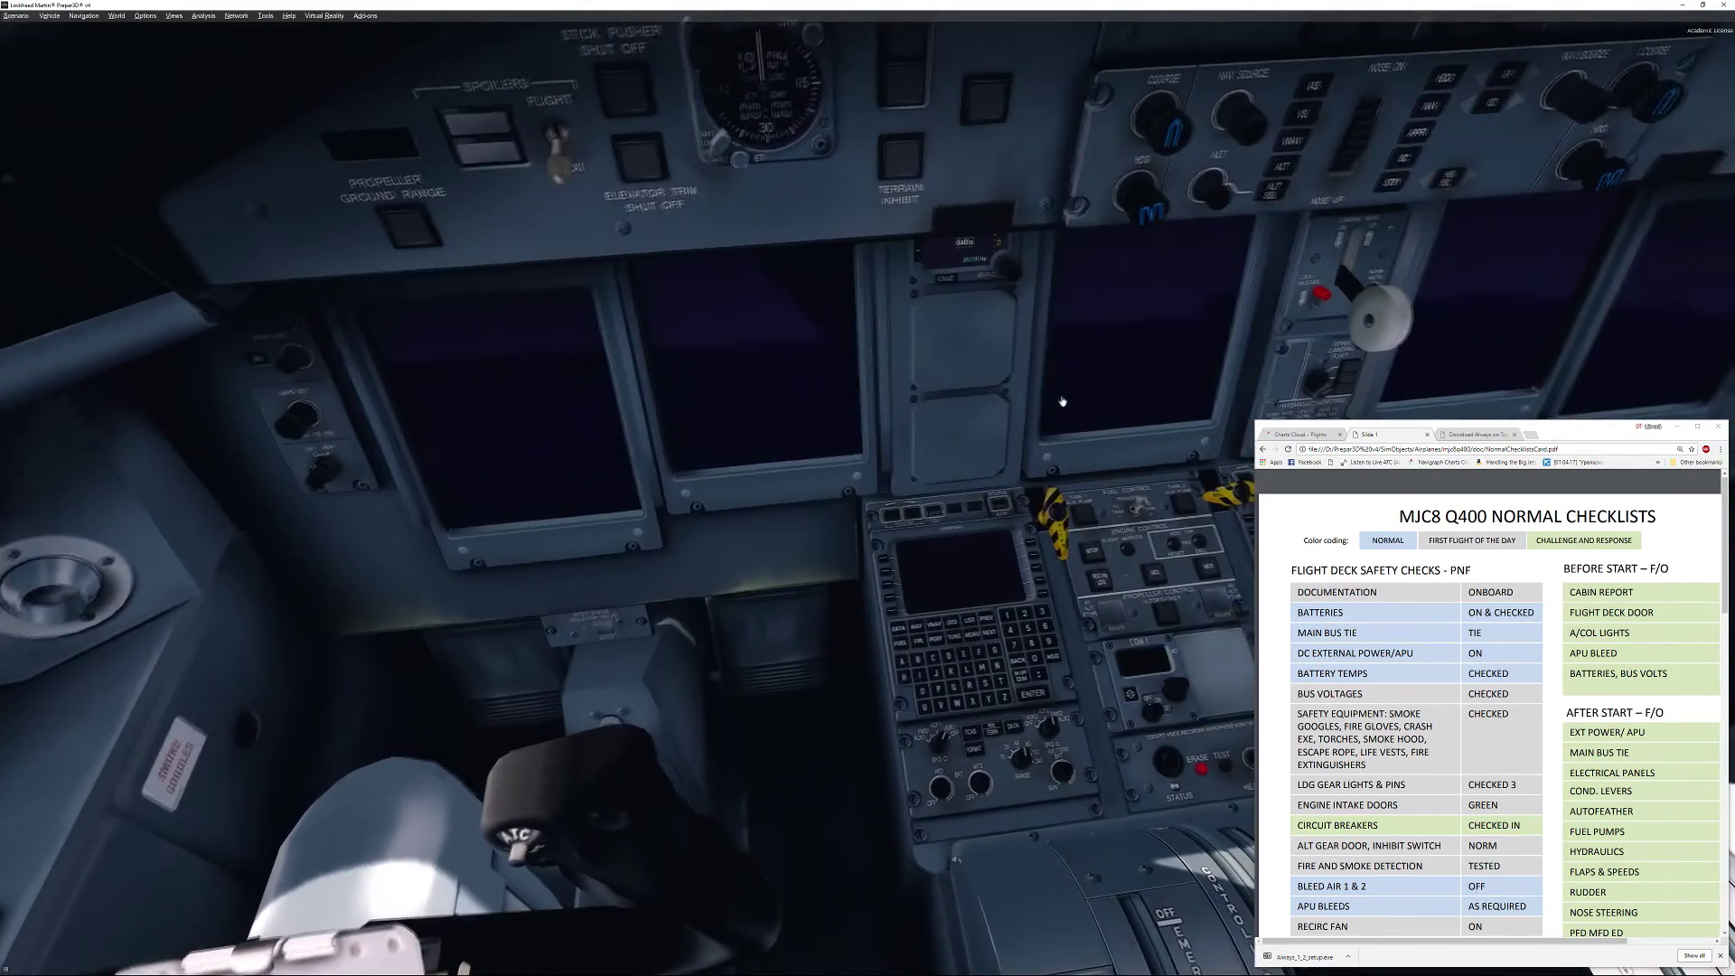